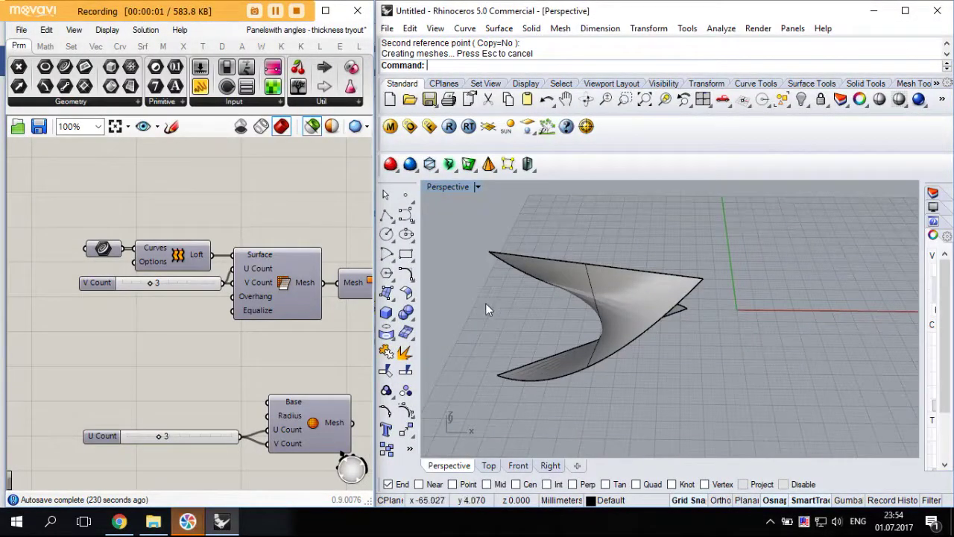
# Show preview geometry for all Grasshopper components, not just selected ones, and delete the twisted surface between the boundary curves in Rhino
pyautogui.scroll(3, 492, 306)
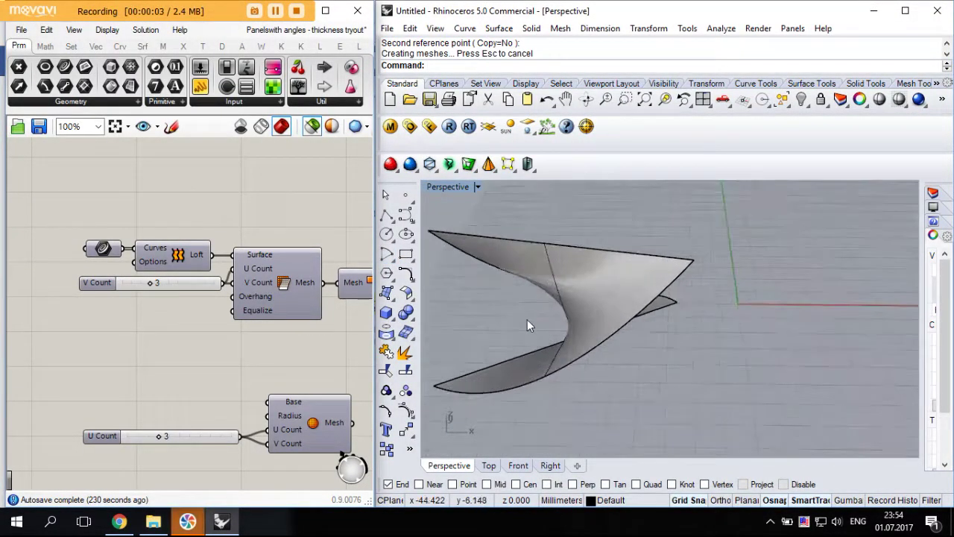
pyautogui.moveTo(528, 326); pyautogui.dragTo(623, 351, button='right')
pyautogui.click(312, 126)
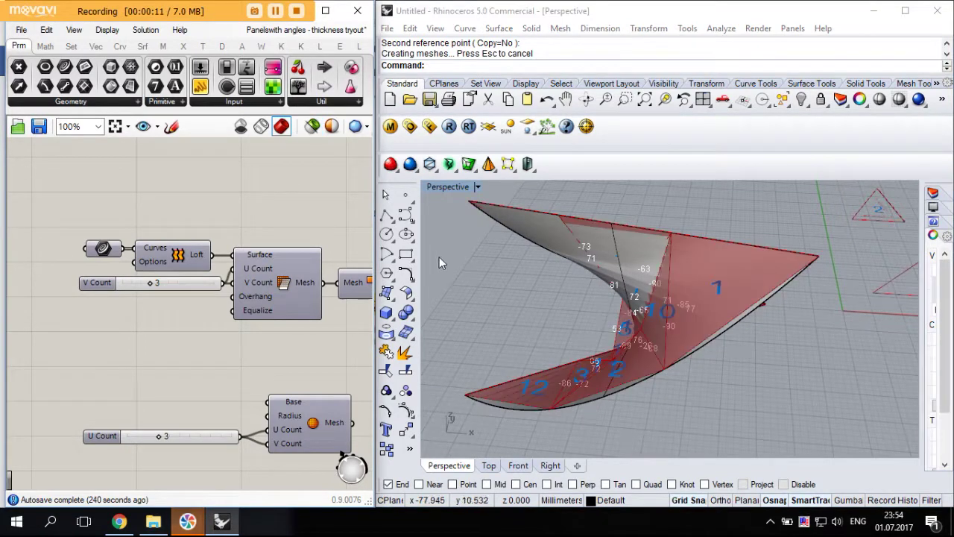
pyautogui.click(669, 227)
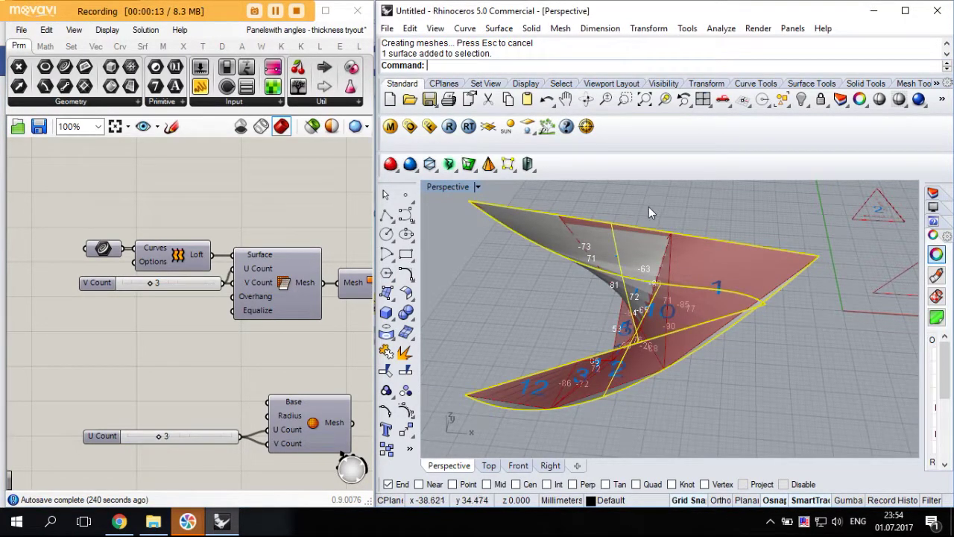
pyautogui.press('Delete')
# Examine the triangulated preview mesh from several angles together with the flattened triangular panels laid out on the grid
pyautogui.moveTo(646, 206); pyautogui.dragTo(681, 283, button='right')
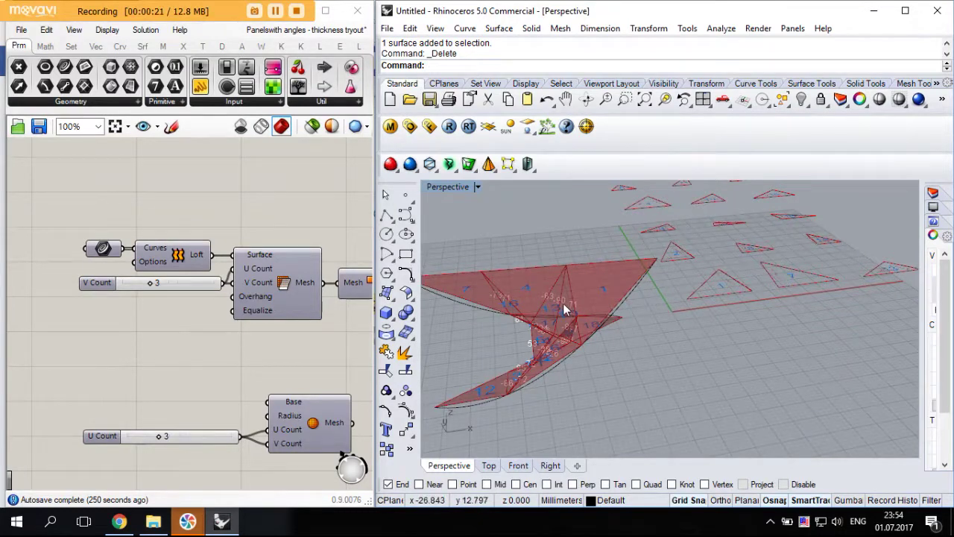
pyautogui.moveTo(564, 310); pyautogui.dragTo(593, 304, button='right')
pyautogui.scroll(-2, 593, 342)
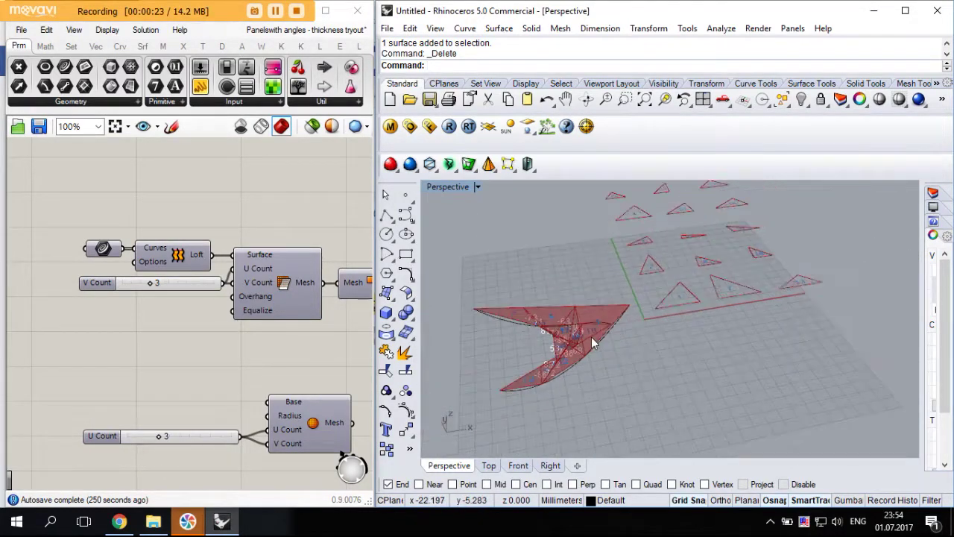
pyautogui.scroll(-6, 589, 337)
pyautogui.scroll(6, 586, 313)
pyautogui.moveTo(569, 419); pyautogui.dragTo(579, 376, button='right')
pyautogui.scroll(7, 556, 420)
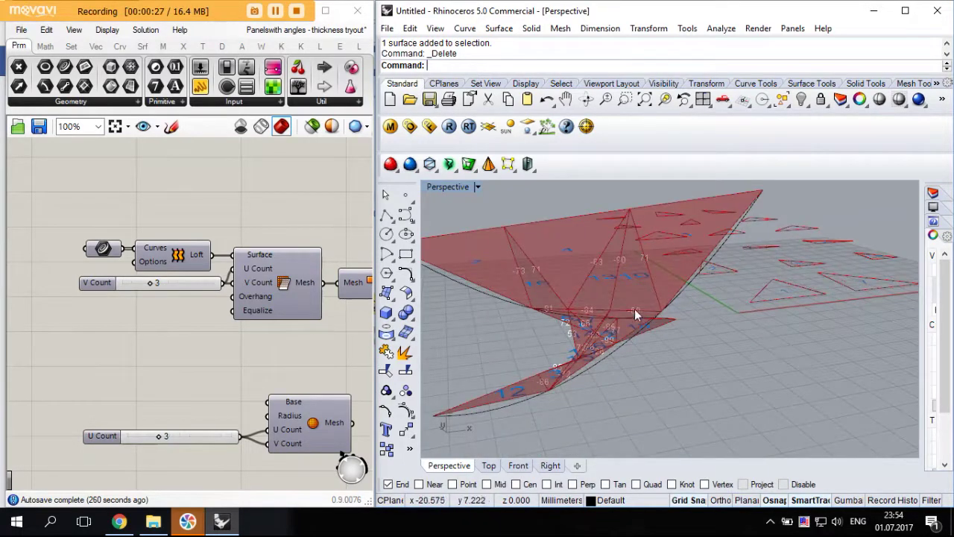
pyautogui.scroll(-3, 634, 309)
pyautogui.moveTo(712, 263); pyautogui.dragTo(705, 305, button='right')
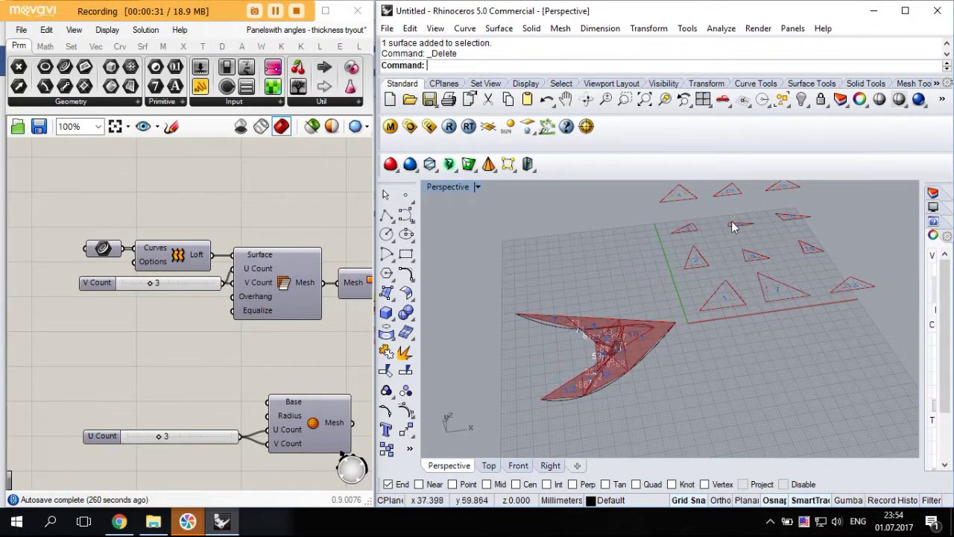
pyautogui.scroll(-4, 671, 362)
pyautogui.scroll(3, 683, 274)
pyautogui.scroll(-3, 643, 392)
pyautogui.scroll(6, 645, 370)
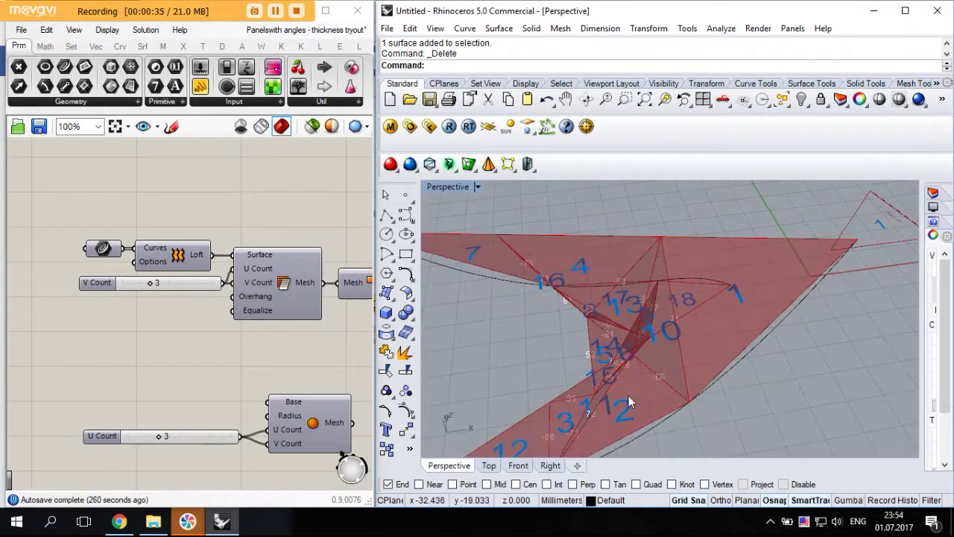
pyautogui.scroll(-2, 644, 335)
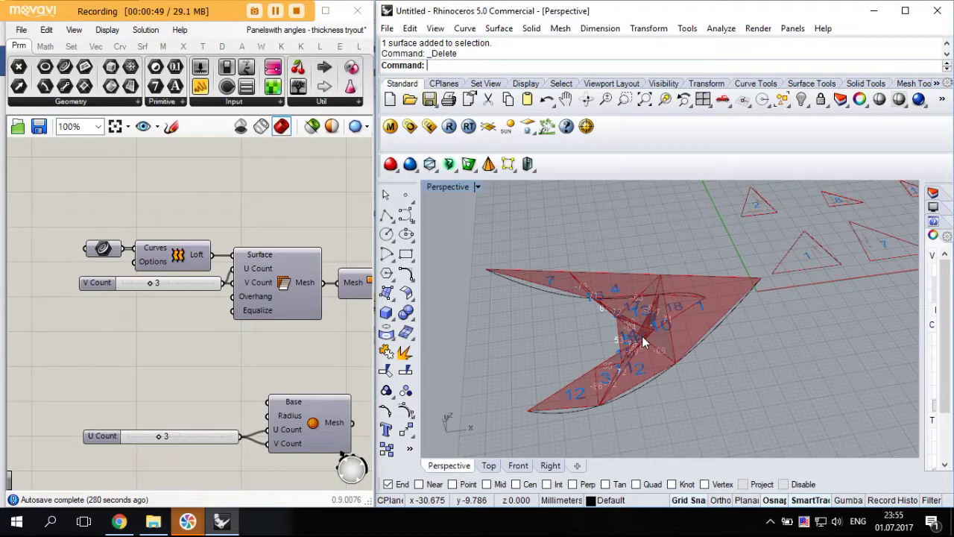
# Inspect the panel numbers and the angle labels along the shared edges of the triangulated mesh up close
pyautogui.scroll(3, 599, 357)
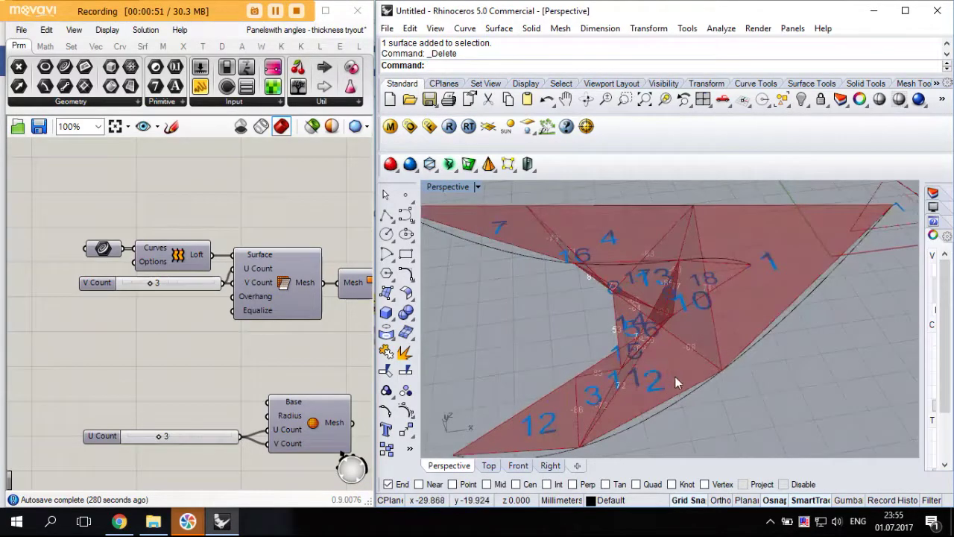
pyautogui.moveTo(677, 383); pyautogui.dragTo(684, 326, button='right')
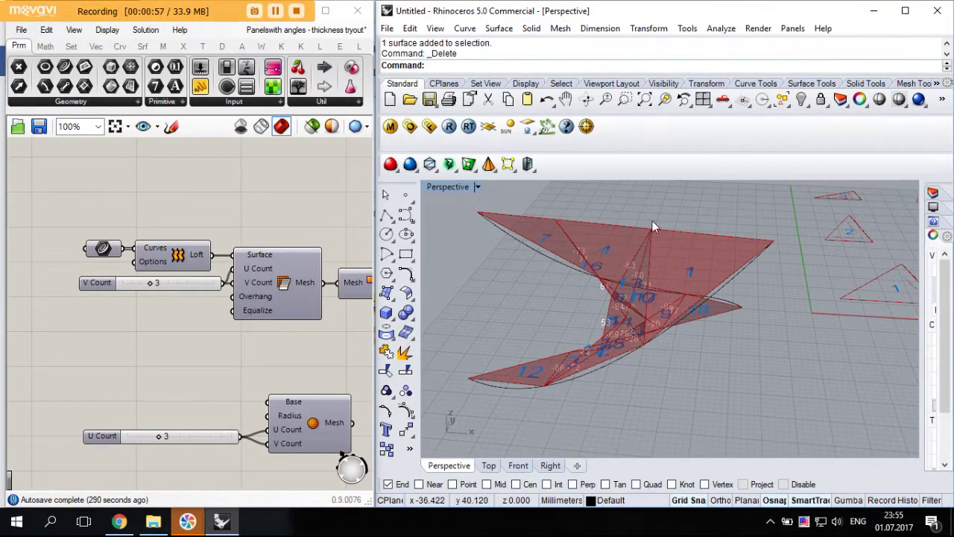
pyautogui.scroll(6, 656, 347)
pyautogui.moveTo(678, 298)
pyautogui.mouseDown(button='right')
pyautogui.moveTo(670, 333)
pyautogui.moveTo(667, 317)
pyautogui.moveTo(623, 315)
pyautogui.moveTo(632, 320)
pyautogui.moveTo(665, 288)
pyautogui.mouseUp(button='right')
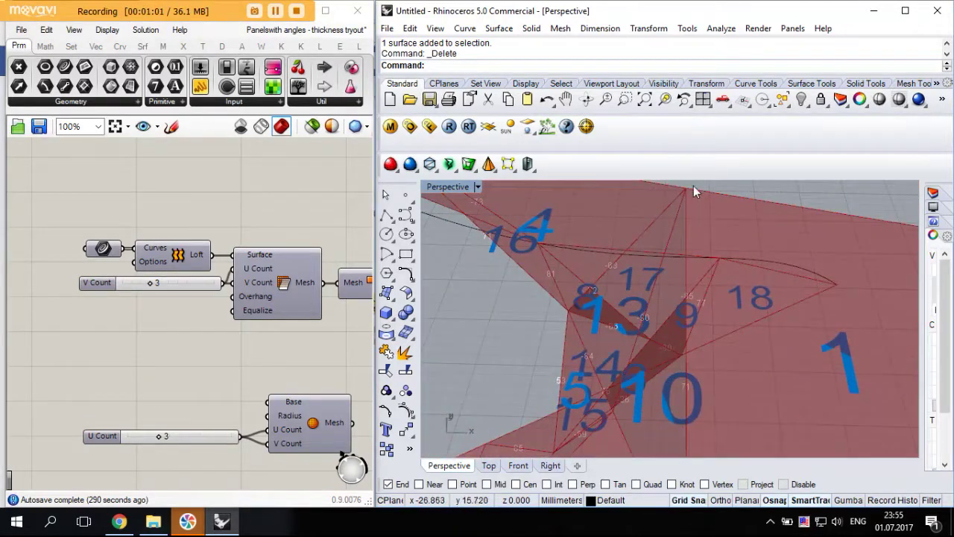
pyautogui.moveTo(693, 186); pyautogui.dragTo(679, 240, button='right')
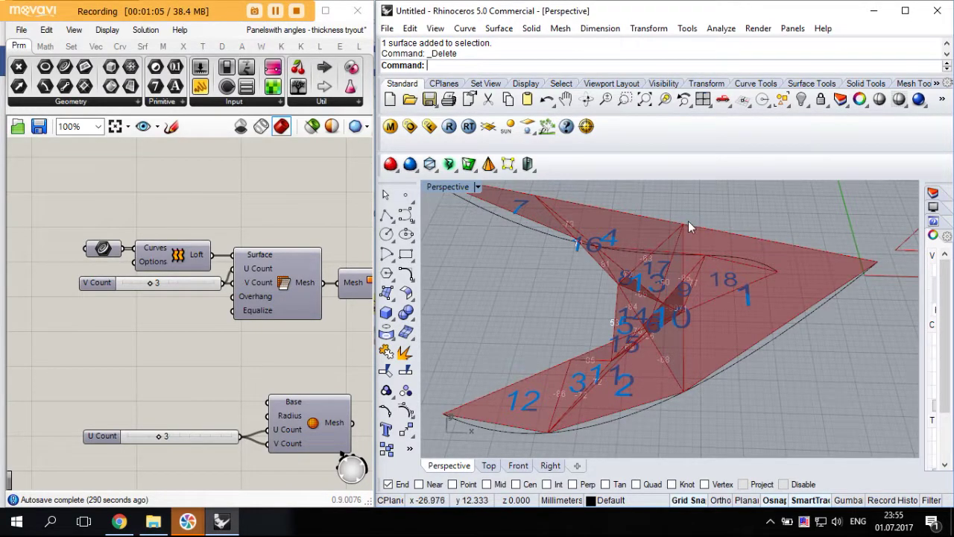
pyautogui.scroll(-4, 682, 373)
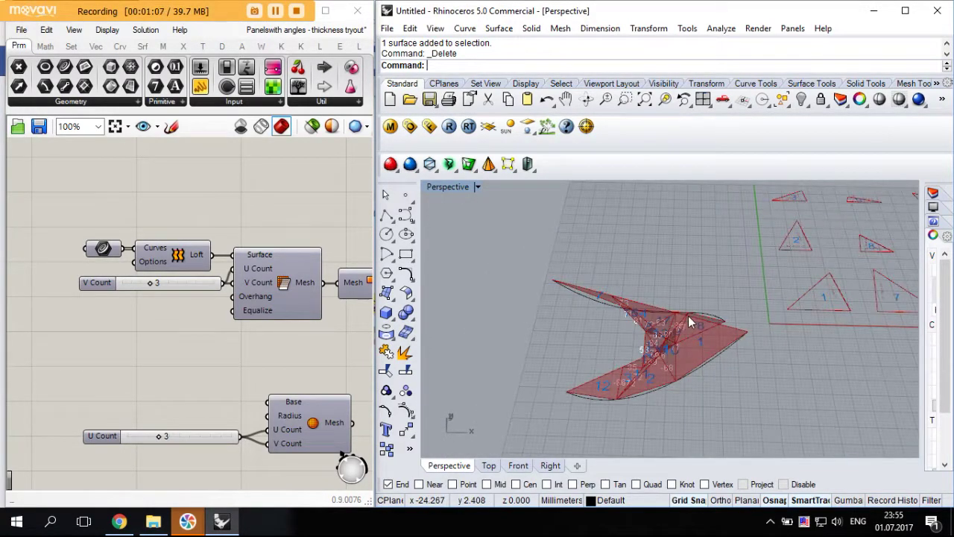
pyautogui.moveTo(669, 348); pyautogui.dragTo(755, 334, button='right')
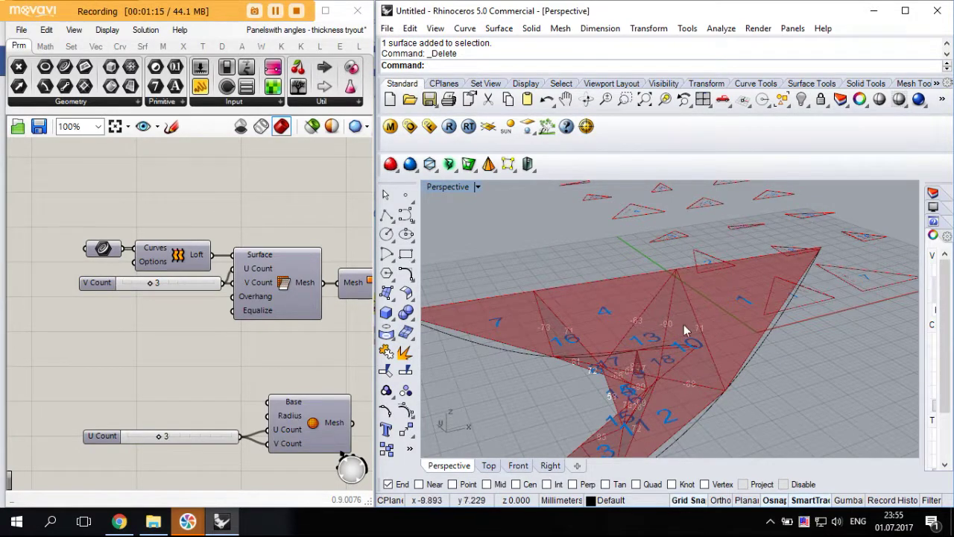
pyautogui.scroll(-5, 694, 328)
pyautogui.scroll(4, 675, 350)
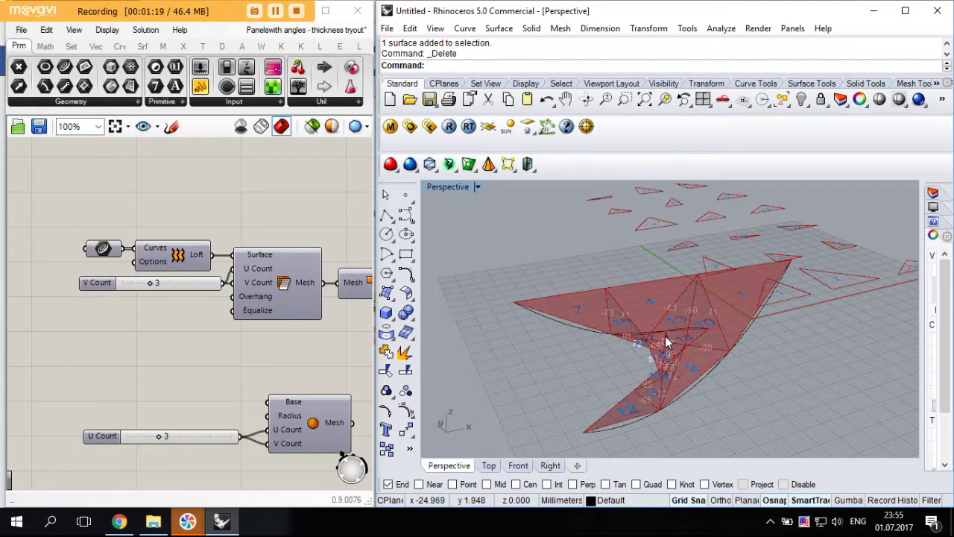
pyautogui.moveTo(664, 336); pyautogui.dragTo(670, 305, button='right')
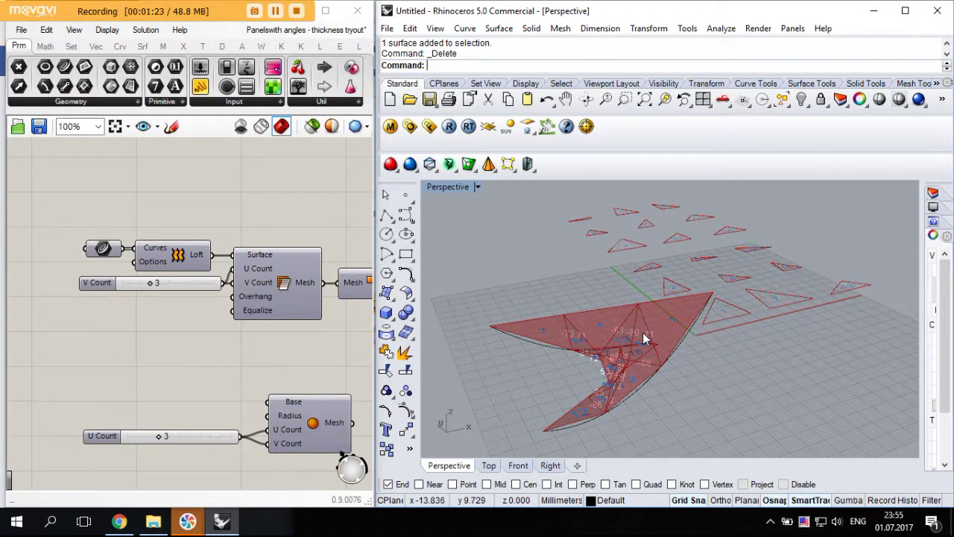
pyautogui.scroll(3, 644, 348)
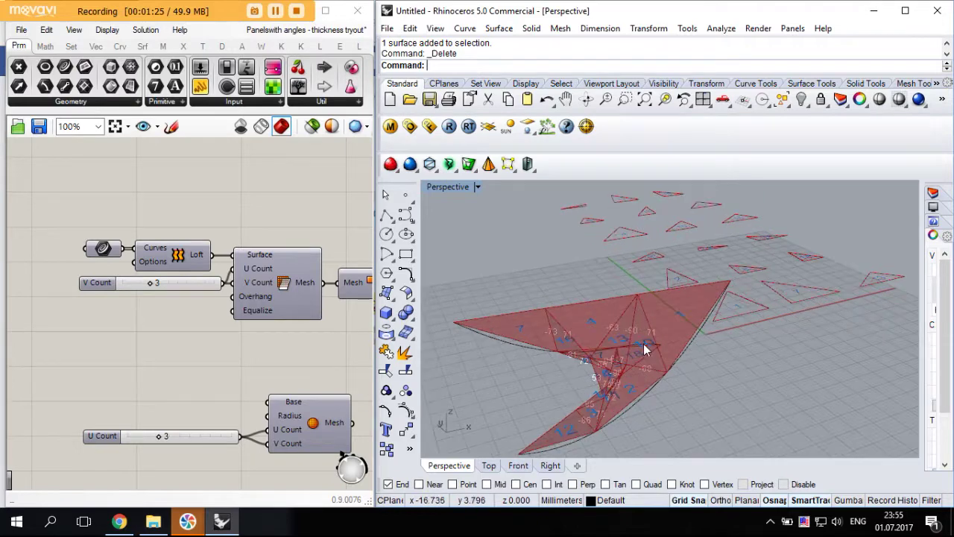
pyautogui.moveTo(658, 354); pyautogui.dragTo(620, 324, button='right')
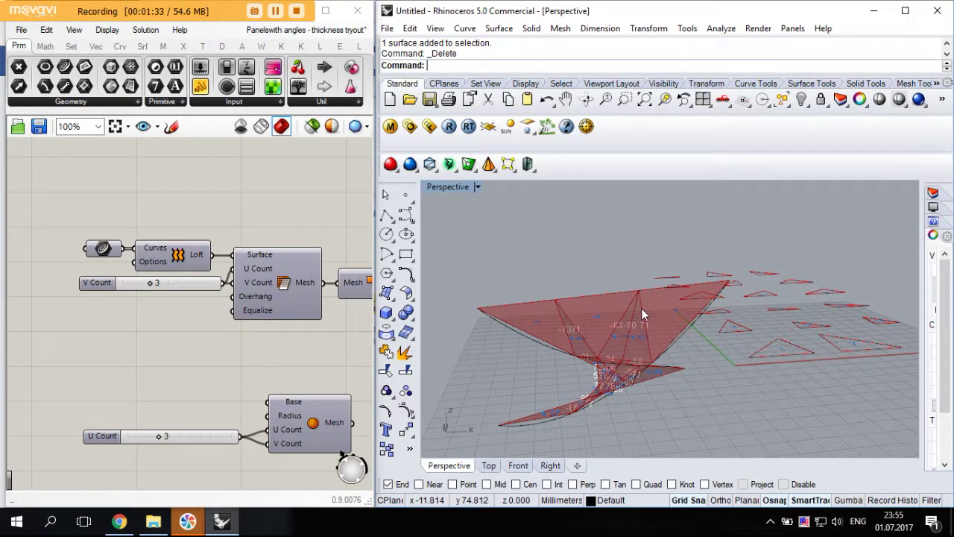
pyautogui.scroll(5, 596, 327)
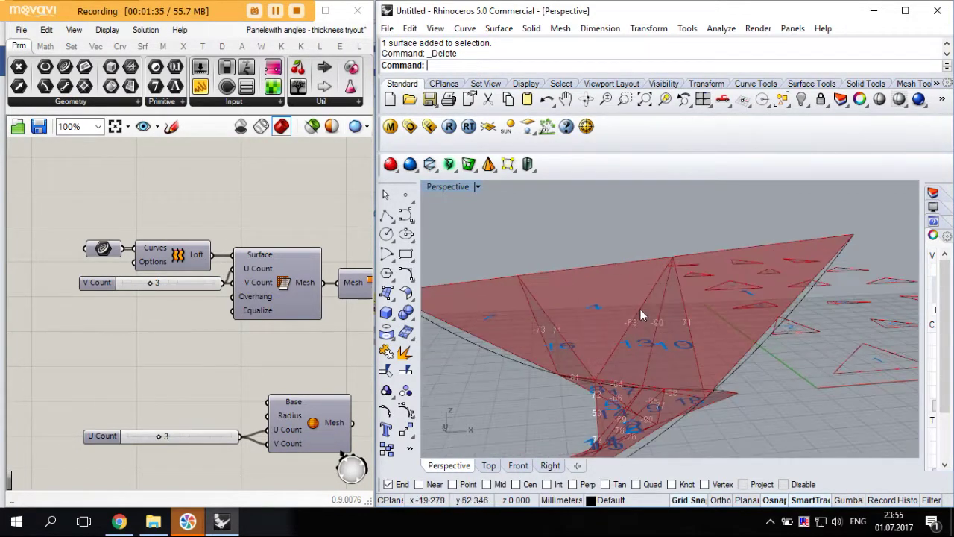
pyautogui.moveTo(678, 261)
pyautogui.mouseDown(button='right')
pyautogui.moveTo(674, 268)
pyautogui.moveTo(664, 256)
pyautogui.mouseUp(button='right')
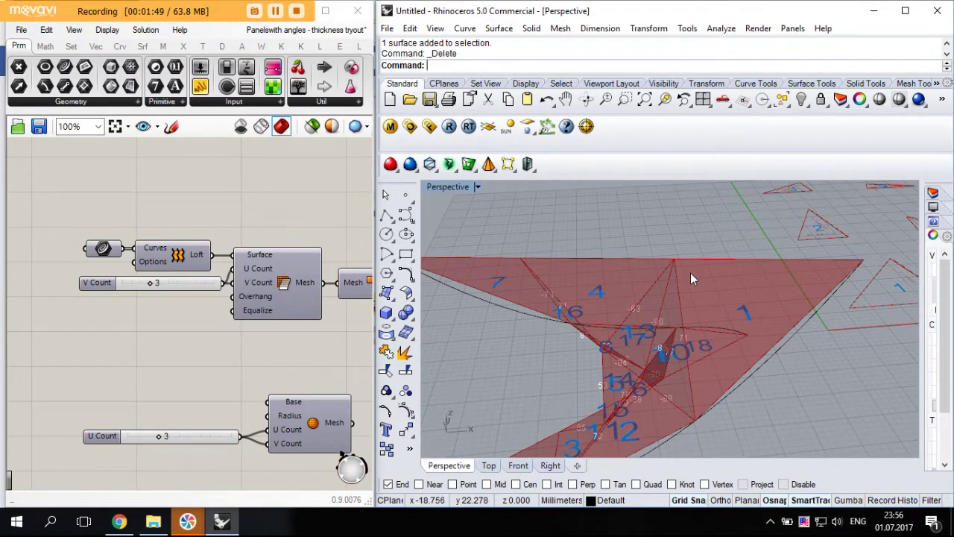
pyautogui.moveTo(690, 275); pyautogui.dragTo(641, 359, button='right')
# Compare the assembled triangulated mesh with the full layout of numbered flat panels beside it
pyautogui.scroll(-6, 641, 350)
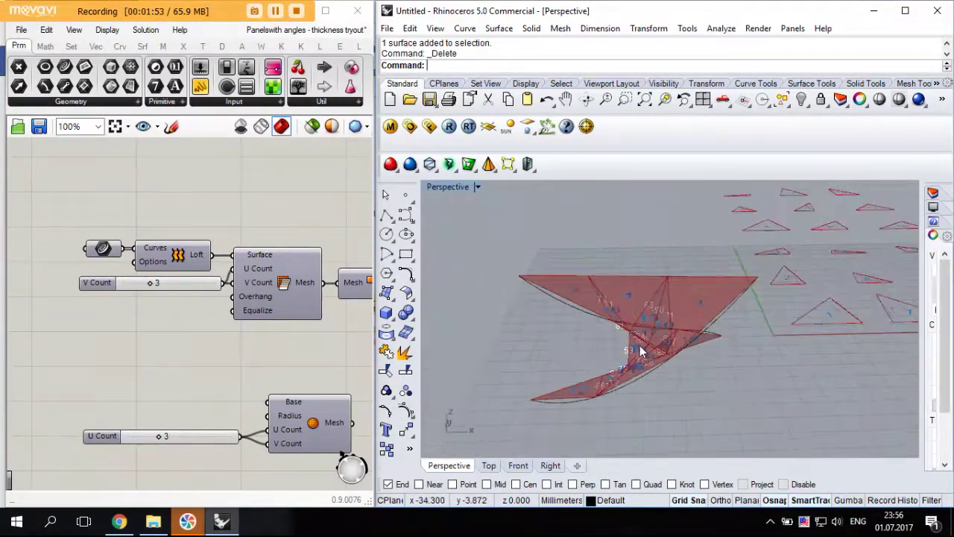
pyautogui.scroll(-3, 649, 332)
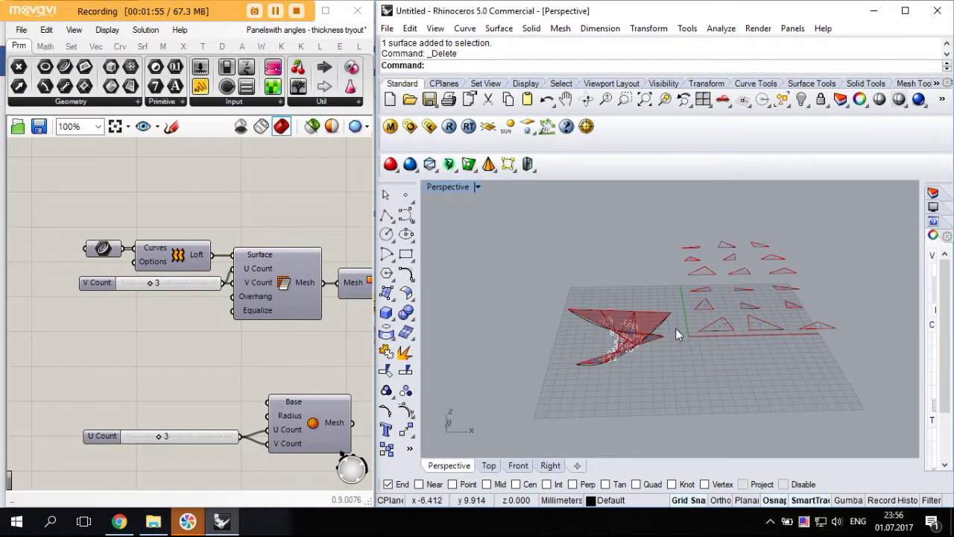
pyautogui.scroll(5, 676, 335)
pyautogui.scroll(-4, 671, 341)
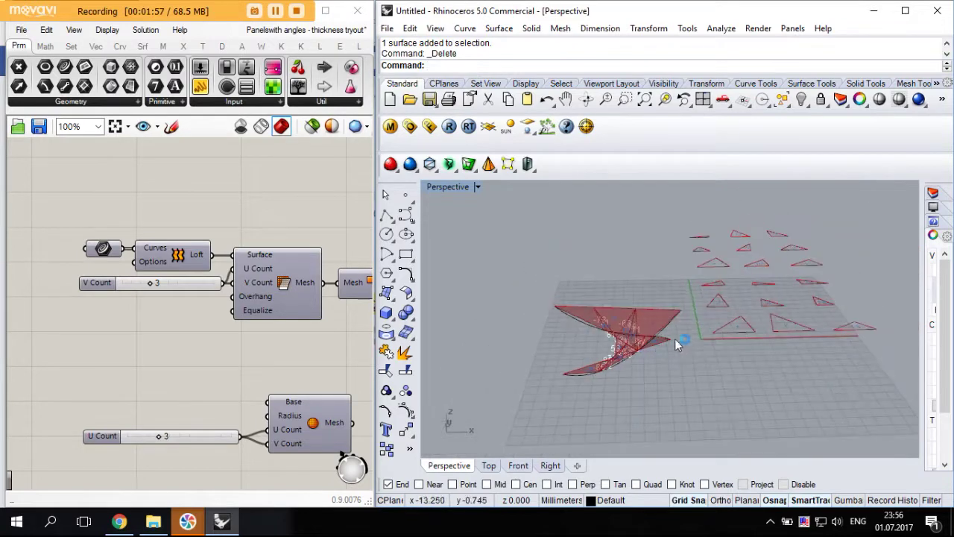
pyautogui.scroll(5, 775, 294)
pyautogui.moveTo(714, 308); pyautogui.dragTo(748, 335, button='right')
pyautogui.scroll(-5, 720, 358)
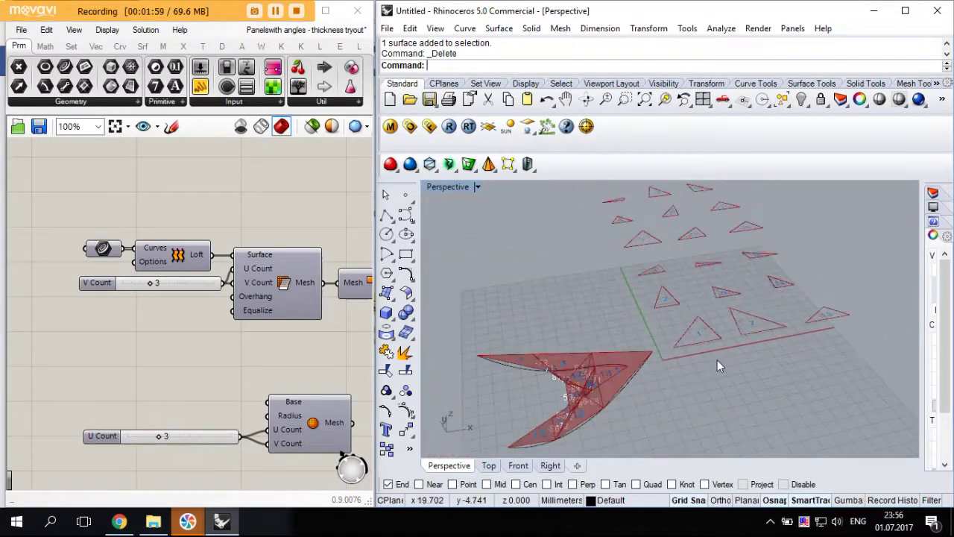
pyautogui.scroll(5, 564, 390)
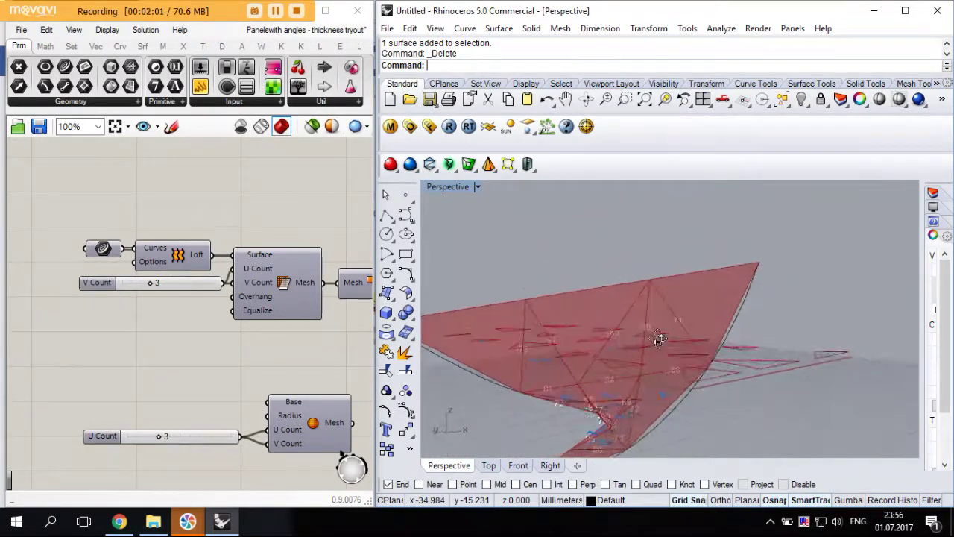
pyautogui.scroll(-5, 658, 339)
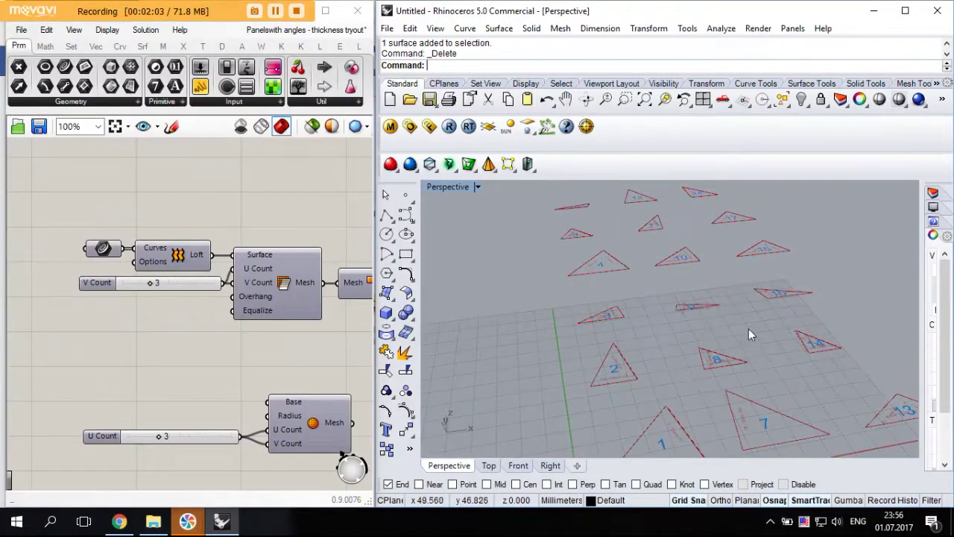
pyautogui.scroll(-5, 660, 366)
pyautogui.scroll(7, 582, 420)
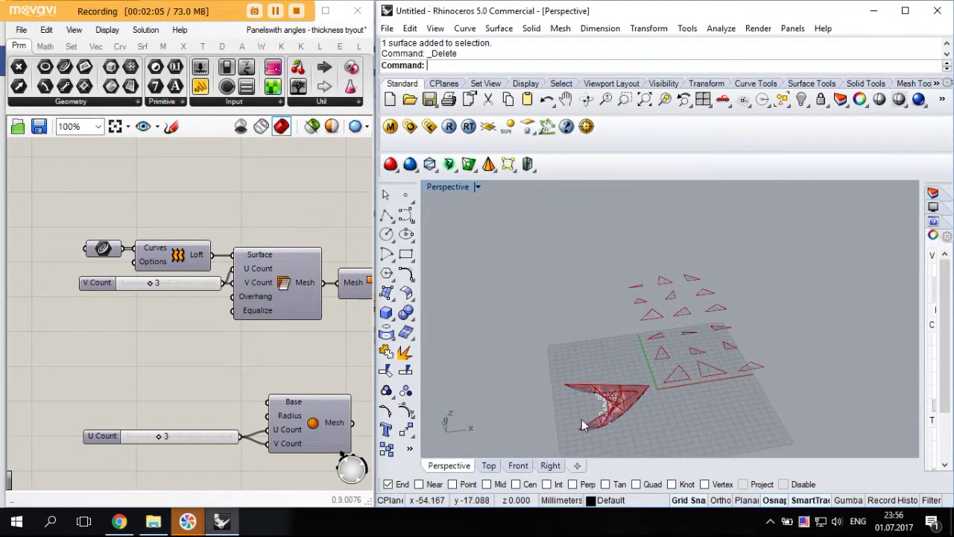
pyautogui.moveTo(701, 325); pyautogui.dragTo(740, 315, button='right')
pyautogui.moveTo(770, 354); pyautogui.dragTo(646, 379, button='right')
pyautogui.scroll(-3, 645, 378)
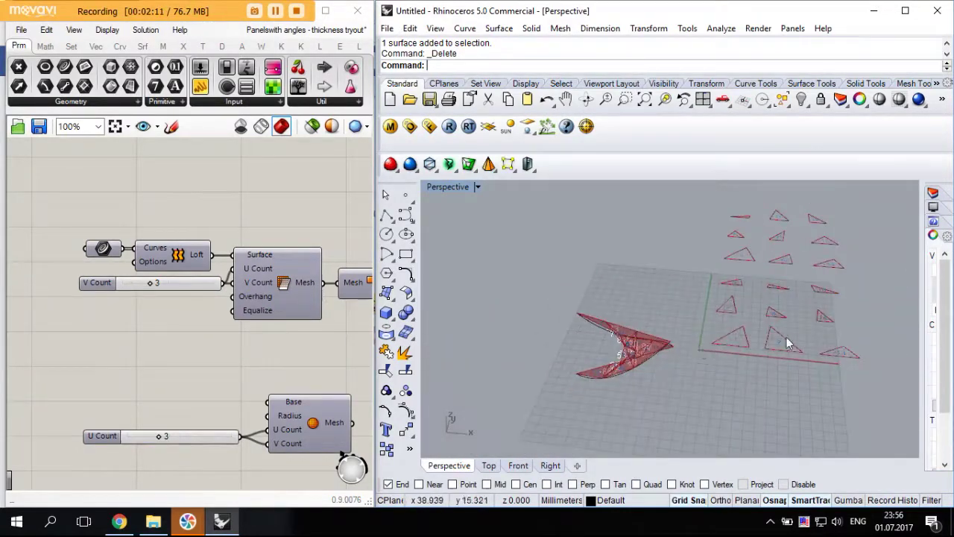
# Read the neighbour number, length and angle labels on the edges of flat panels 1, 2, 7 and 8
pyautogui.scroll(5, 786, 336)
pyautogui.scroll(3, 609, 363)
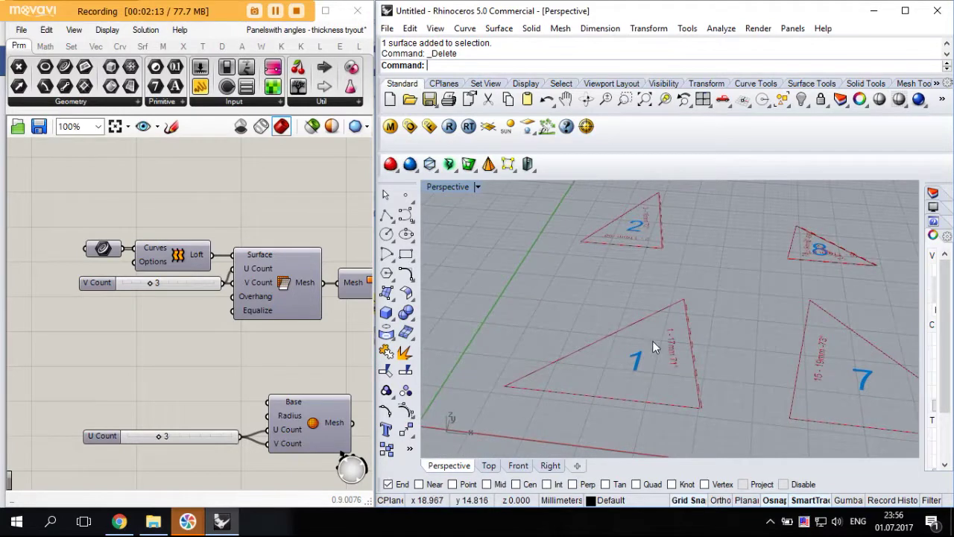
pyautogui.scroll(-4, 723, 286)
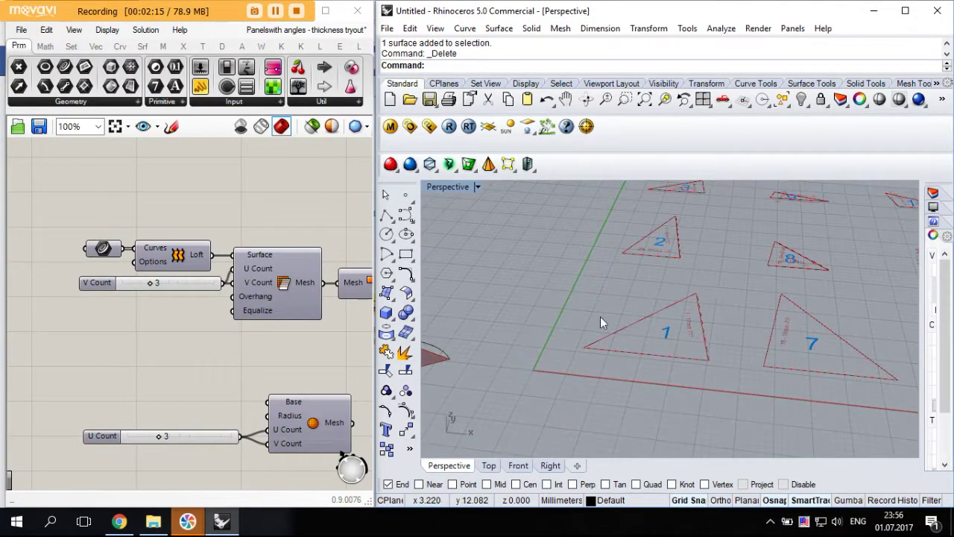
pyautogui.scroll(-4, 750, 316)
pyautogui.scroll(6, 709, 325)
pyautogui.scroll(-3, 709, 329)
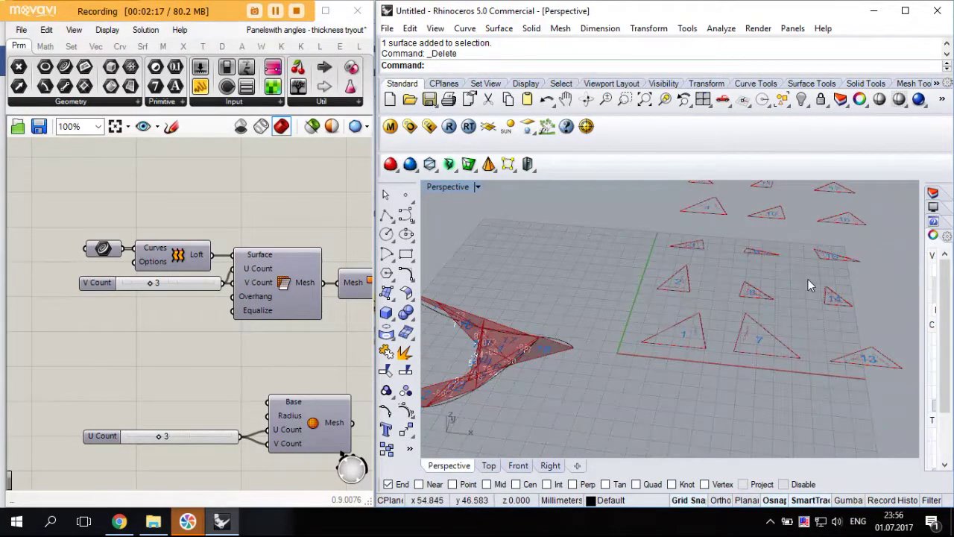
pyautogui.scroll(-1, 785, 294)
pyautogui.scroll(6, 578, 350)
# Examine how panels 1 and 10 meet along their shared edge in the assembled mesh
pyautogui.moveTo(607, 339); pyautogui.dragTo(690, 317, button='right')
pyautogui.scroll(-3, 690, 318)
pyautogui.scroll(3, 784, 281)
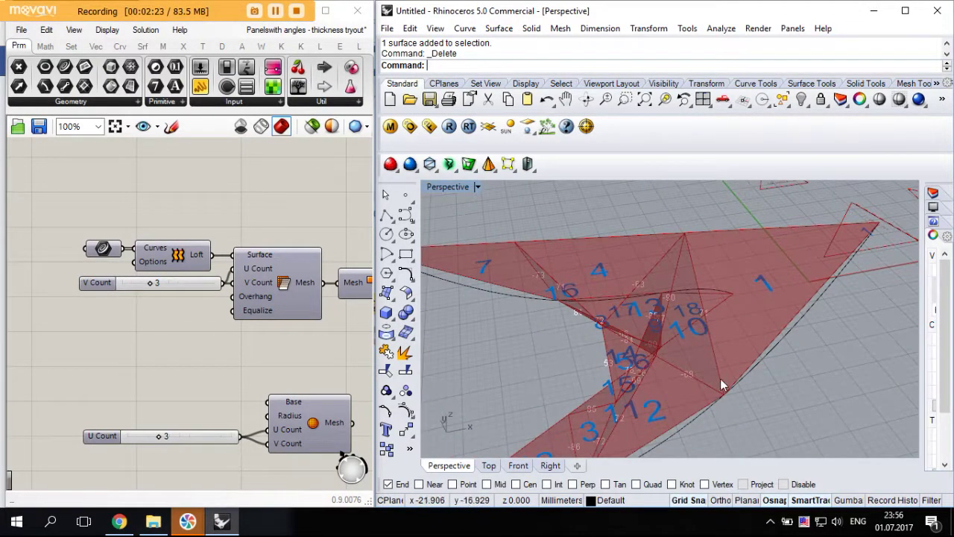
pyautogui.moveTo(756, 309); pyautogui.dragTo(796, 278, button='right')
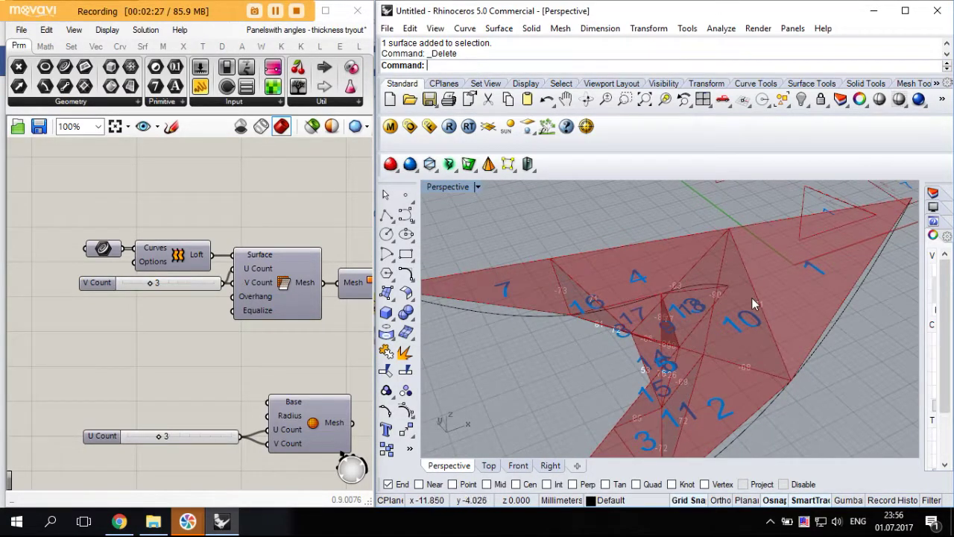
pyautogui.moveTo(751, 298); pyautogui.dragTo(643, 369, button='right')
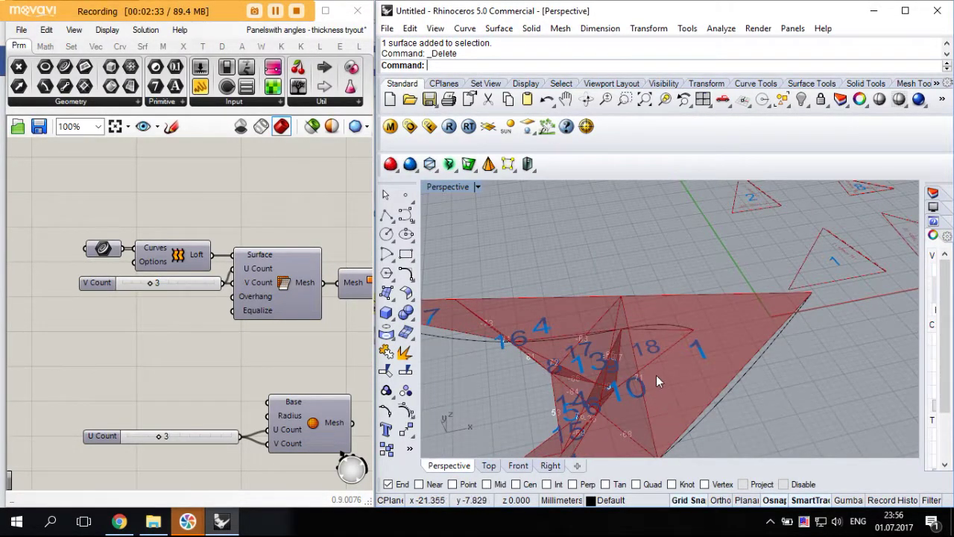
# Compare panel 1's shared edge in the assembled mesh with the length and angle label on flat panel 1
pyautogui.moveTo(649, 353); pyautogui.dragTo(612, 369, button='right')
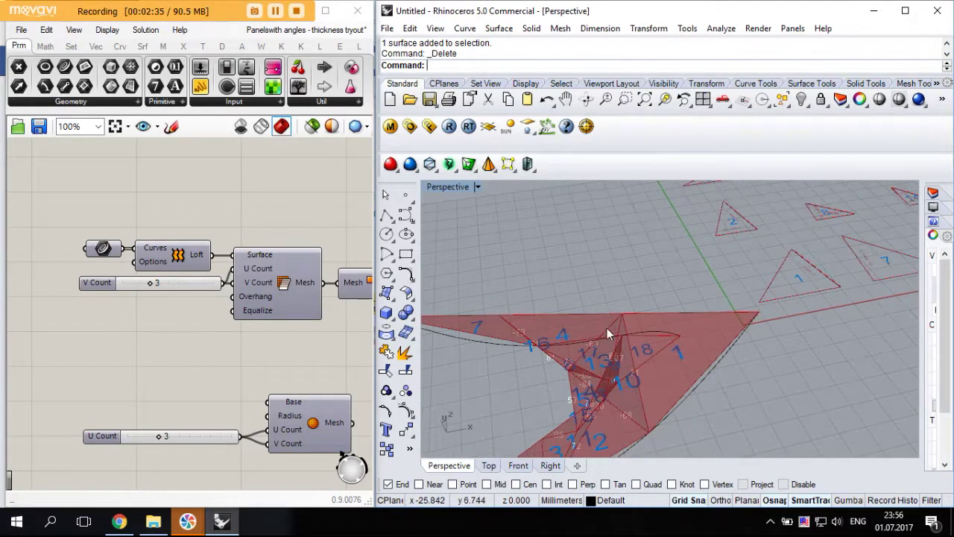
pyautogui.scroll(4, 640, 383)
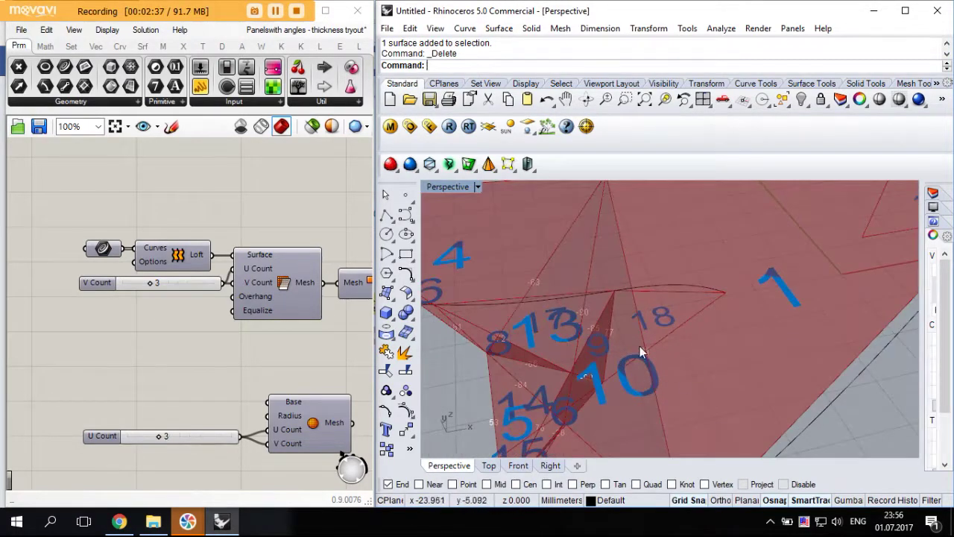
pyautogui.scroll(-2, 651, 325)
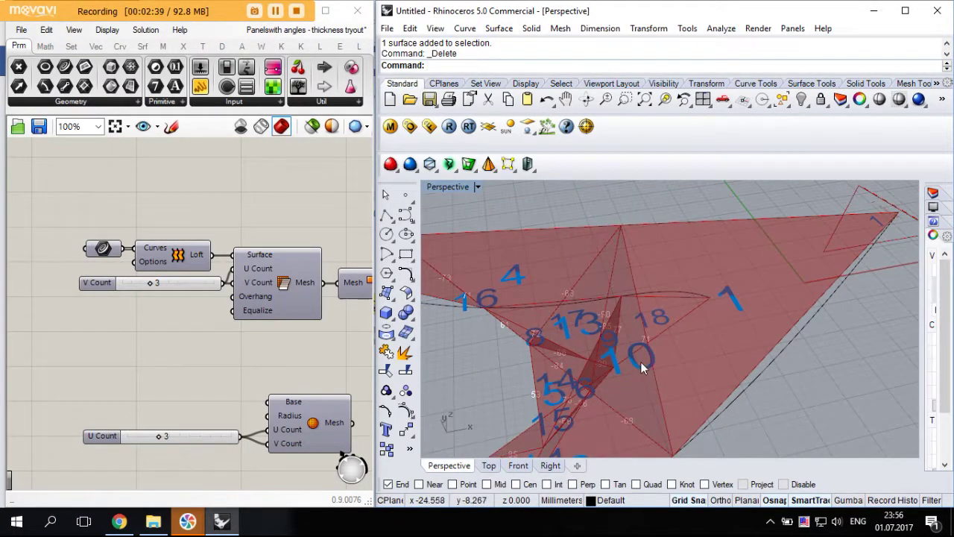
pyautogui.moveTo(642, 366); pyautogui.dragTo(634, 375, button='right')
pyautogui.scroll(8, 811, 264)
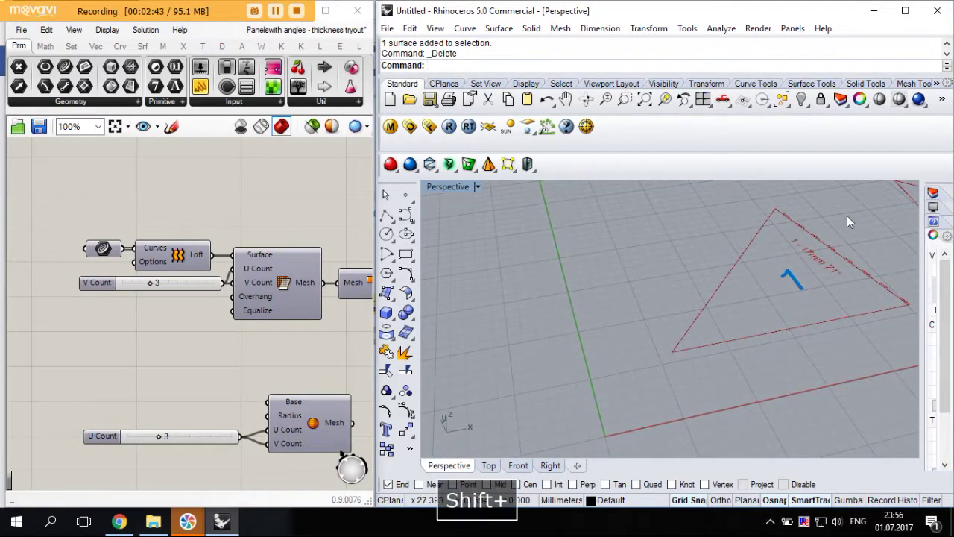
pyautogui.keyDown('shift'); pyautogui.moveTo(847, 215); pyautogui.dragTo(815, 128, button='right'); pyautogui.keyUp('shift')
pyautogui.scroll(1, 849, 282)
pyautogui.scroll(-5, 805, 345)
pyautogui.scroll(5, 791, 357)
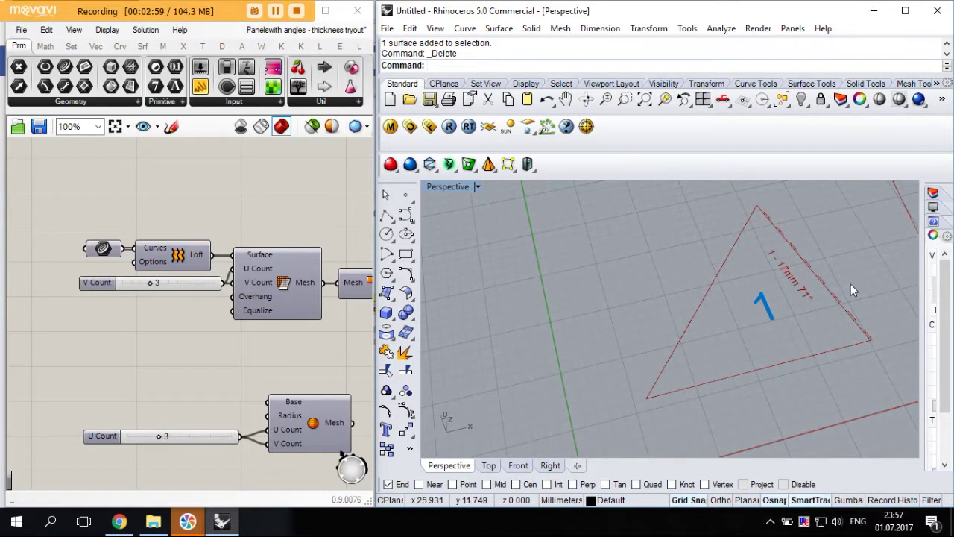
# Match the number, length and angle labels on the edges of flat panel 10 with the label on flat panel 1
pyautogui.scroll(-15, 778, 345)
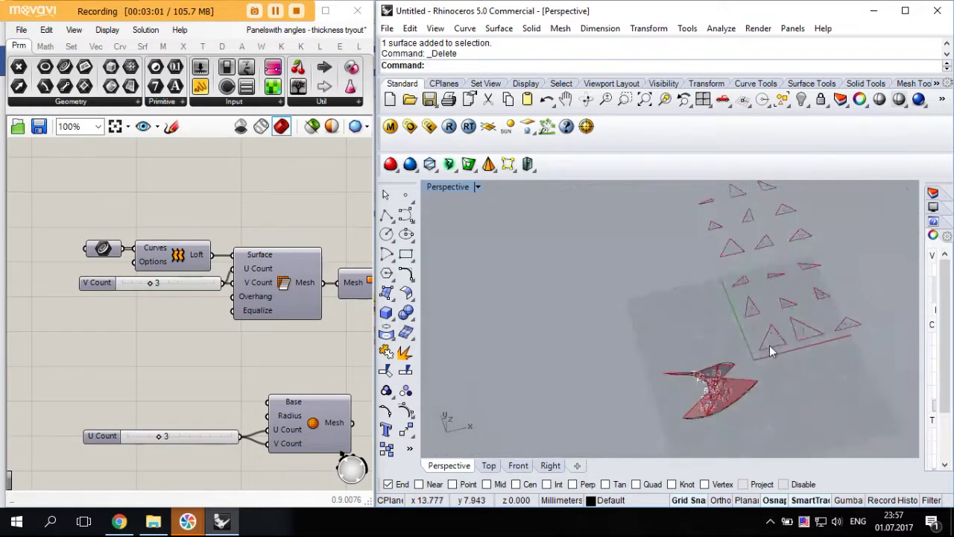
pyautogui.scroll(15, 775, 284)
pyautogui.scroll(-14, 754, 323)
pyautogui.scroll(17, 753, 258)
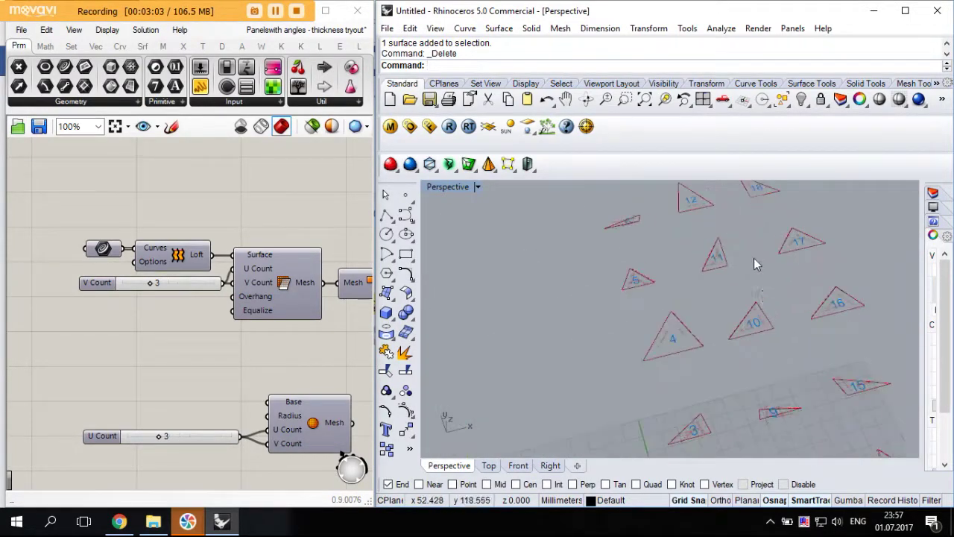
pyautogui.scroll(2, 749, 340)
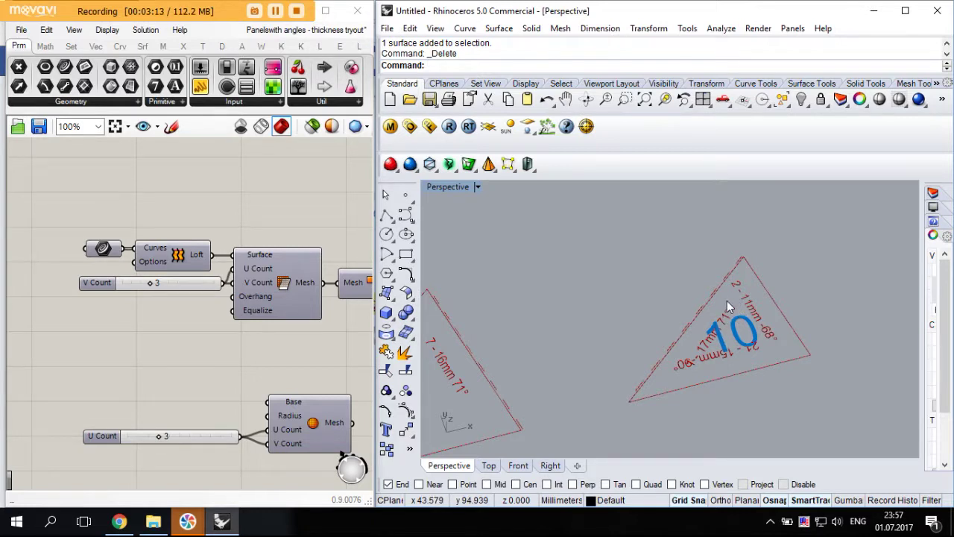
pyautogui.scroll(-6, 727, 307)
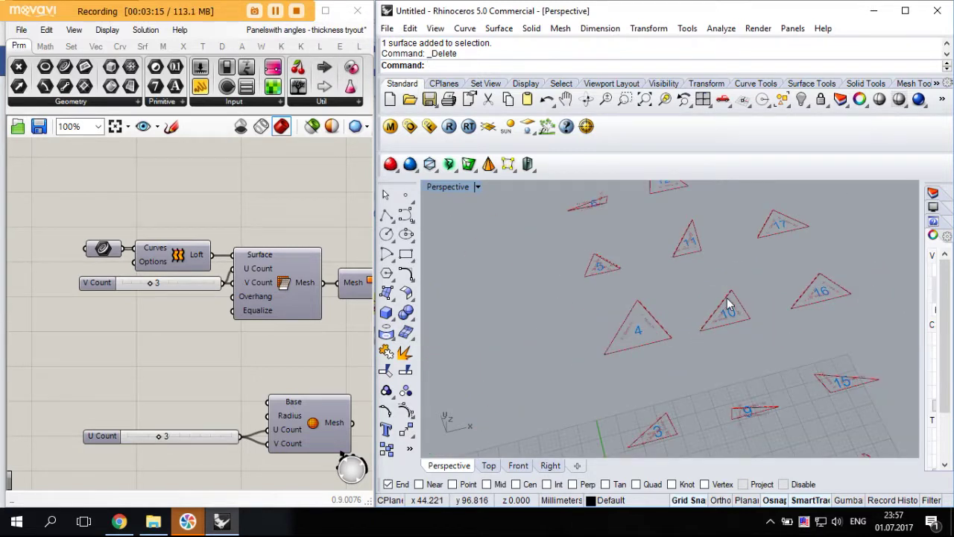
pyautogui.scroll(-2, 711, 327)
pyautogui.scroll(10, 712, 363)
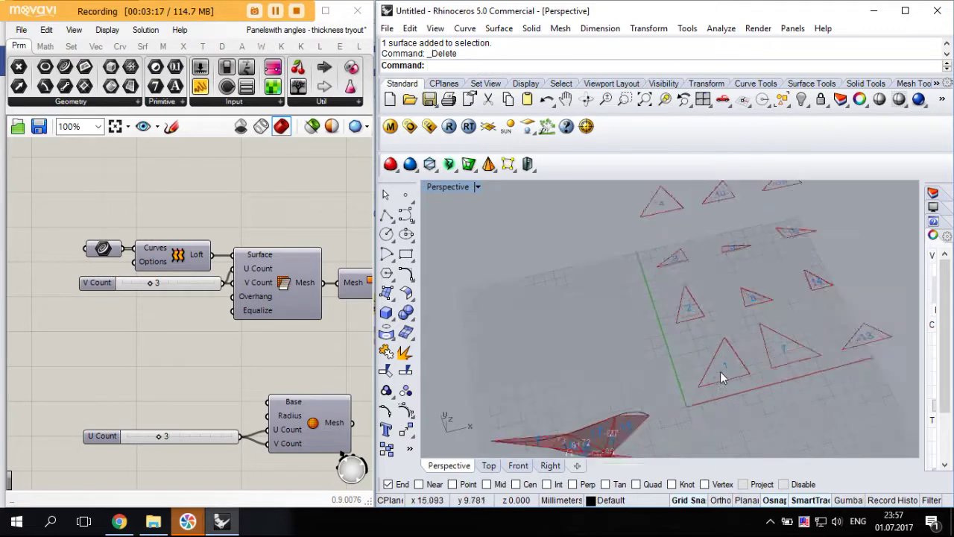
pyautogui.scroll(-2, 746, 291)
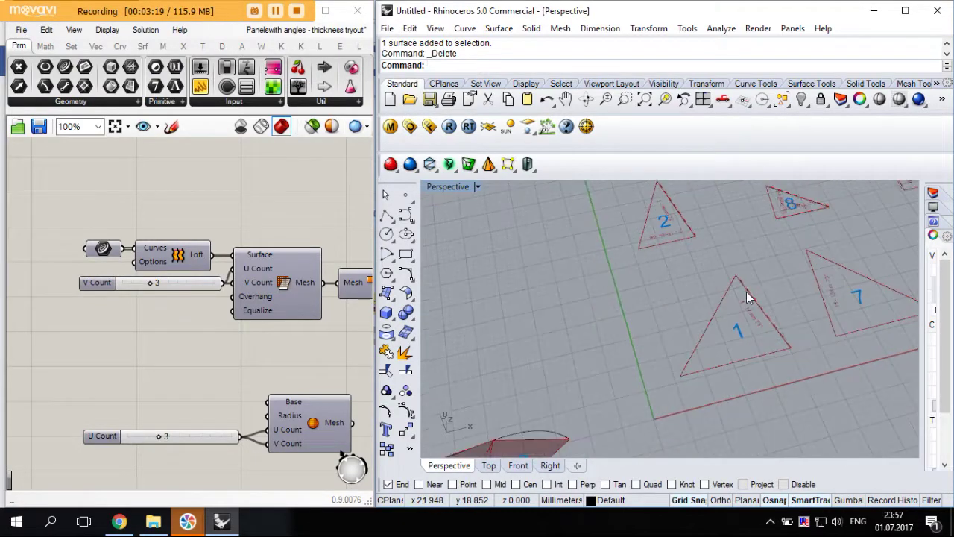
pyautogui.scroll(2, 764, 313)
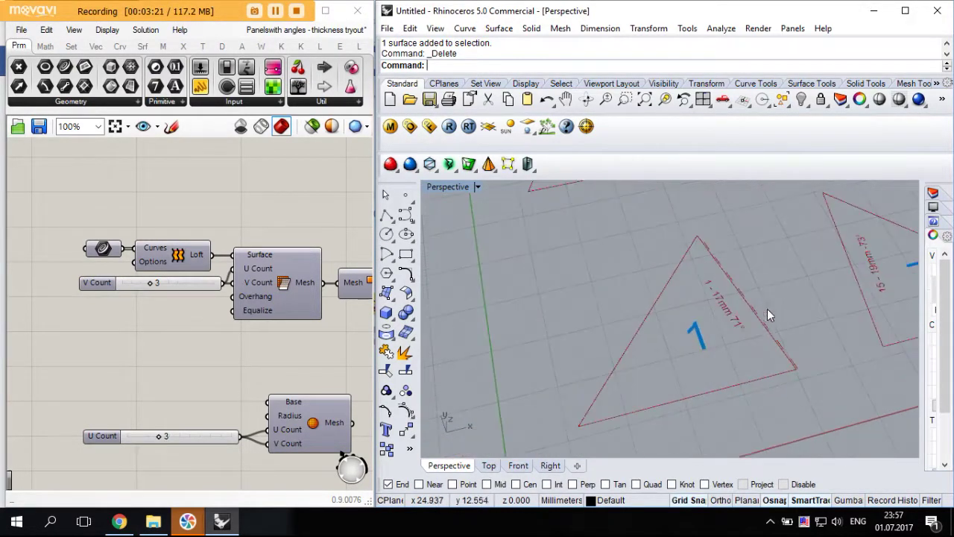
pyautogui.scroll(2, 760, 310)
pyautogui.scroll(-6, 676, 304)
# Examine the panel numbers and edge angles around panels 5, 9, 14 and 18 in the assembled mesh
pyautogui.scroll(5, 540, 413)
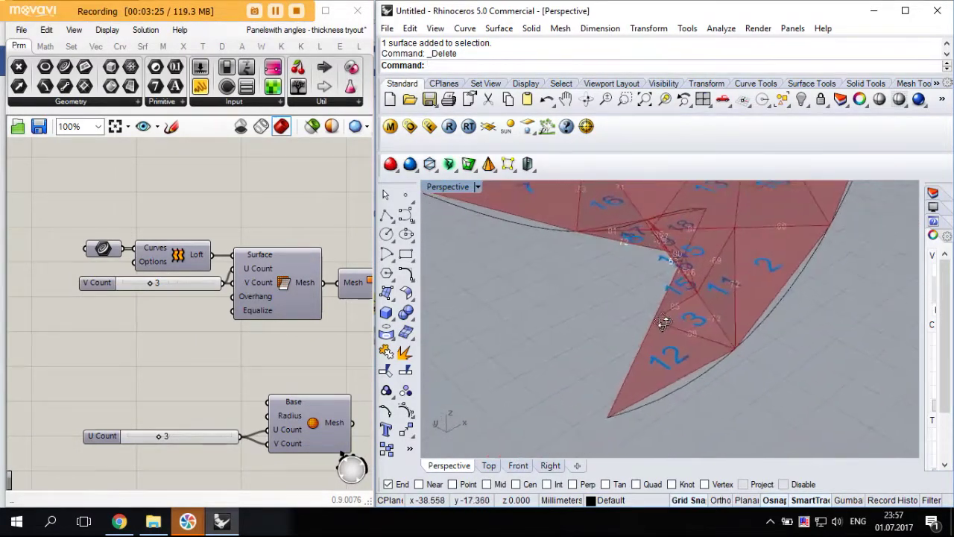
pyautogui.moveTo(663, 322); pyautogui.dragTo(826, 369, button='right')
pyautogui.scroll(8, 741, 241)
pyautogui.scroll(-3, 760, 244)
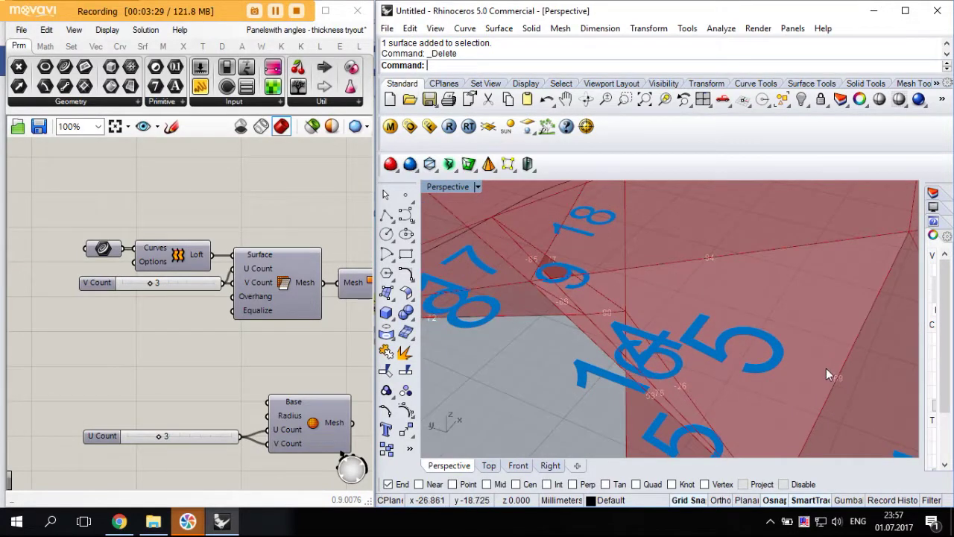
pyautogui.scroll(-3, 767, 375)
pyautogui.moveTo(793, 397); pyautogui.dragTo(801, 369, button='right')
pyautogui.scroll(-6, 706, 330)
pyautogui.scroll(-5, 755, 319)
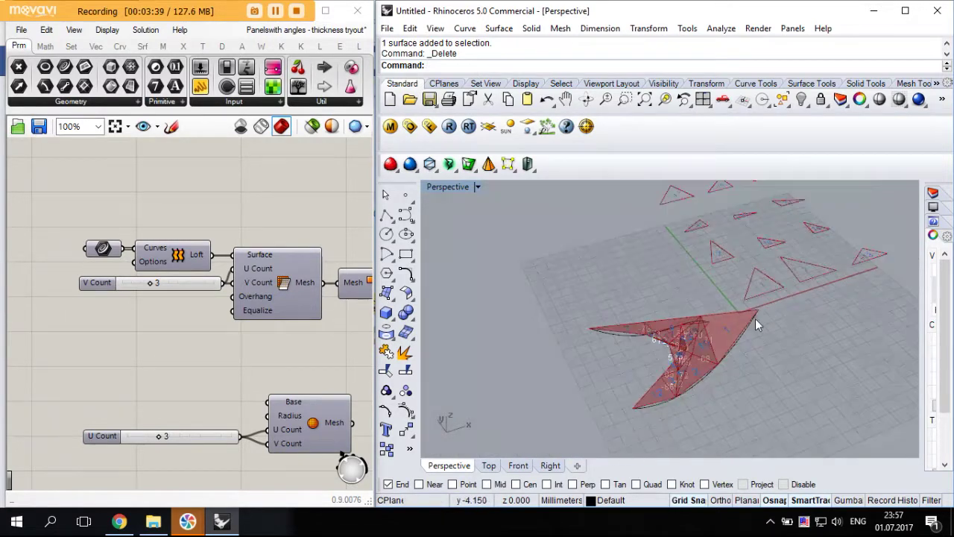
# Read the edge labels on flat panel 2 and study the dashed line along its labelled long edge
pyautogui.scroll(5, 755, 318)
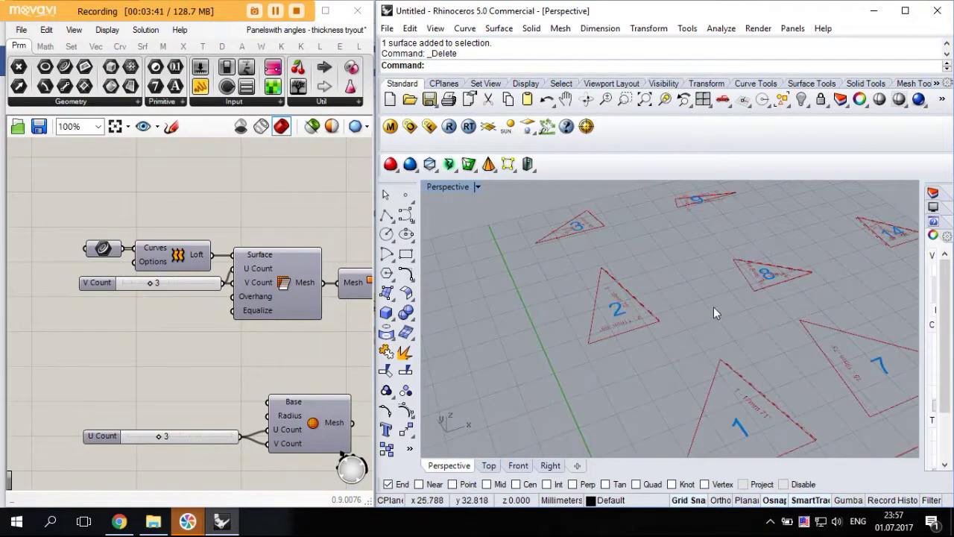
pyautogui.scroll(-6, 713, 306)
pyautogui.scroll(8, 696, 300)
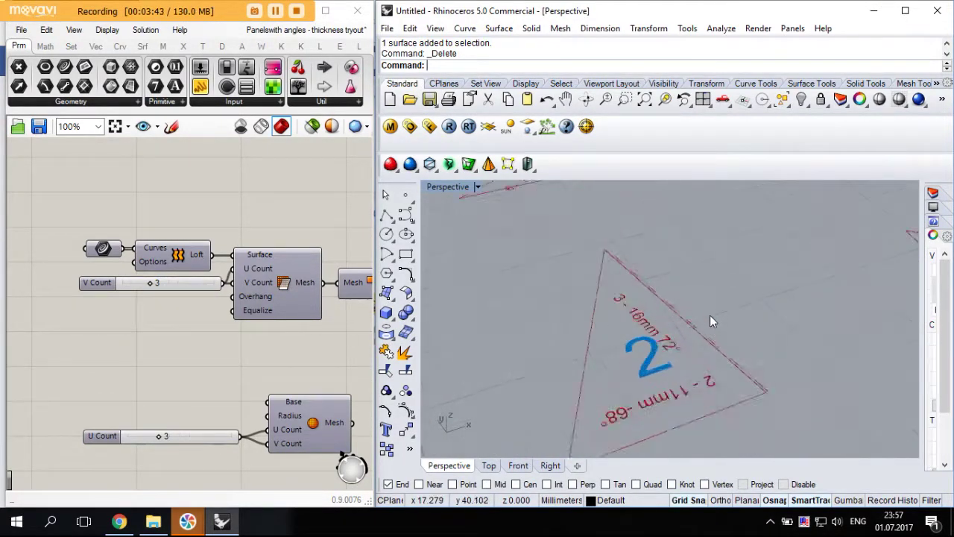
pyautogui.scroll(2, 701, 320)
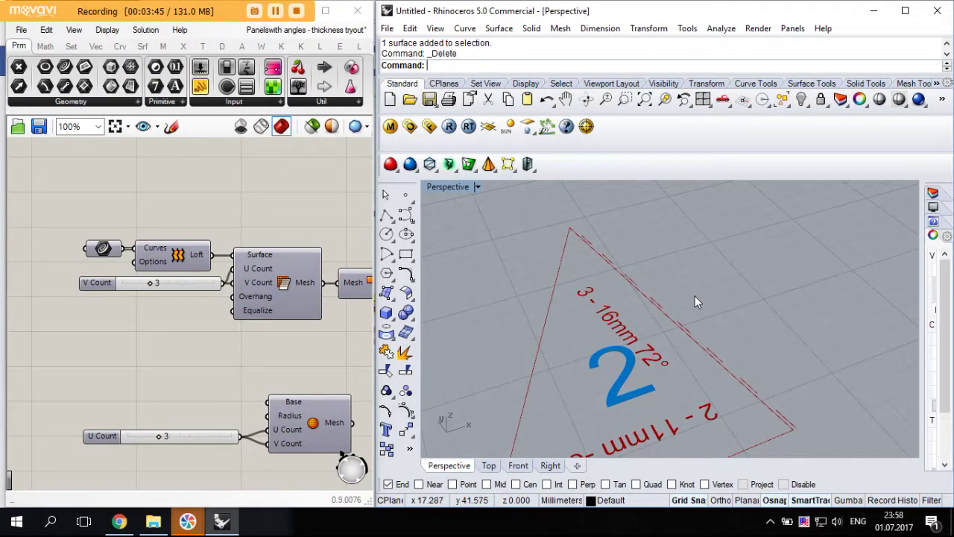
pyautogui.scroll(-2, 646, 269)
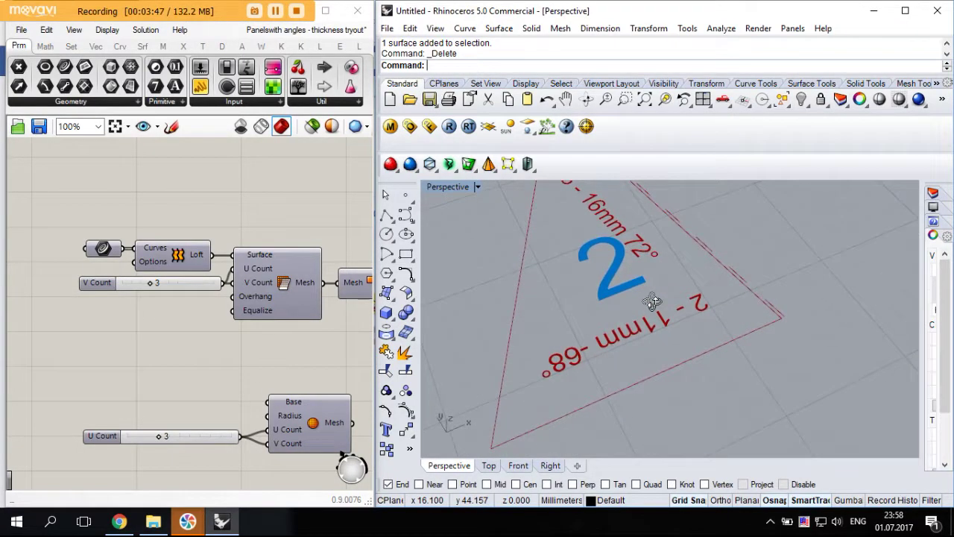
pyautogui.scroll(-1, 693, 352)
pyautogui.scroll(-2, 727, 350)
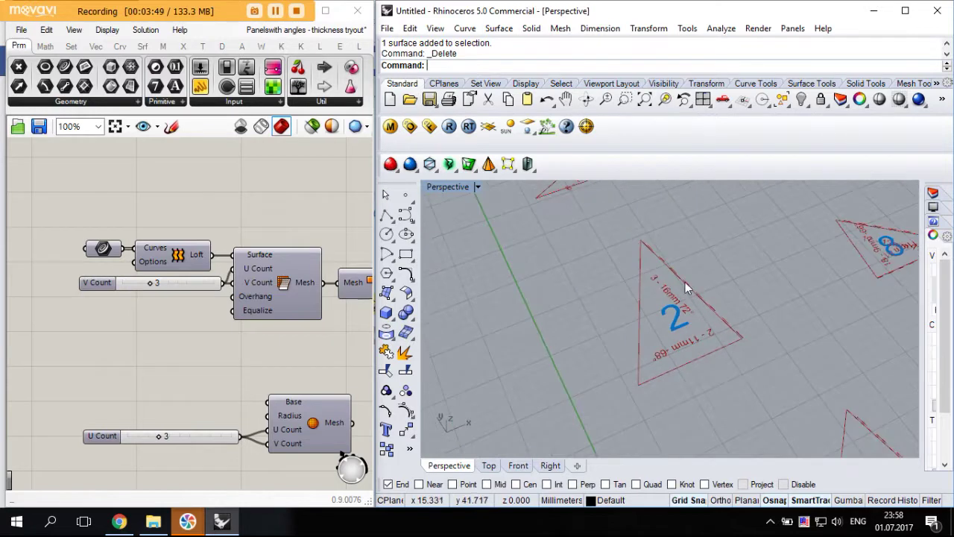
pyautogui.scroll(4, 652, 248)
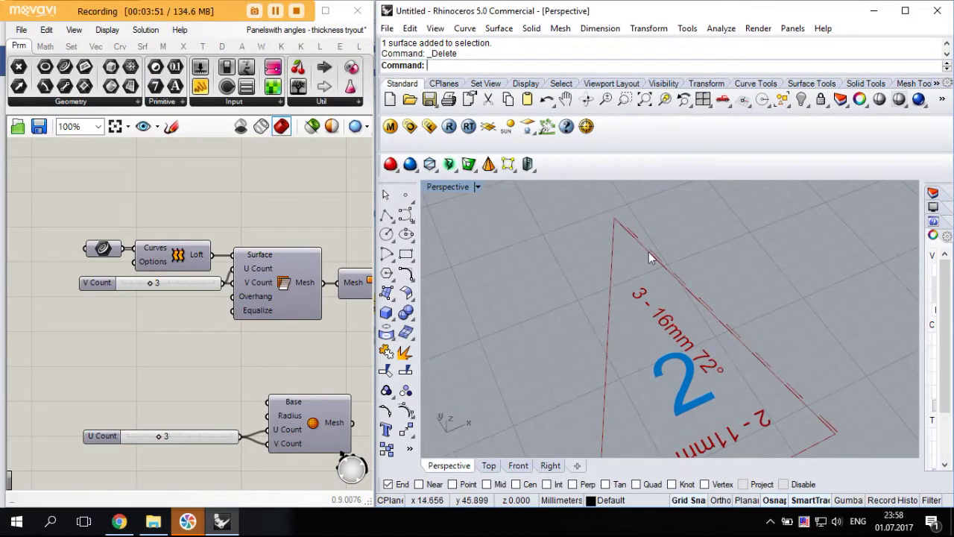
pyautogui.scroll(-2, 621, 271)
pyautogui.scroll(-3, 621, 270)
pyautogui.scroll(2, 634, 282)
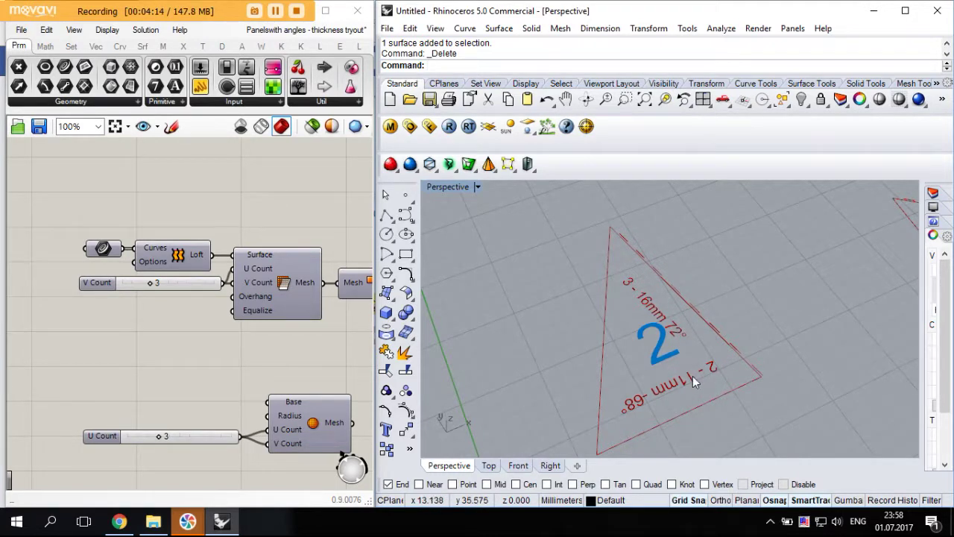
pyautogui.scroll(-1, 704, 379)
pyautogui.scroll(2, 683, 340)
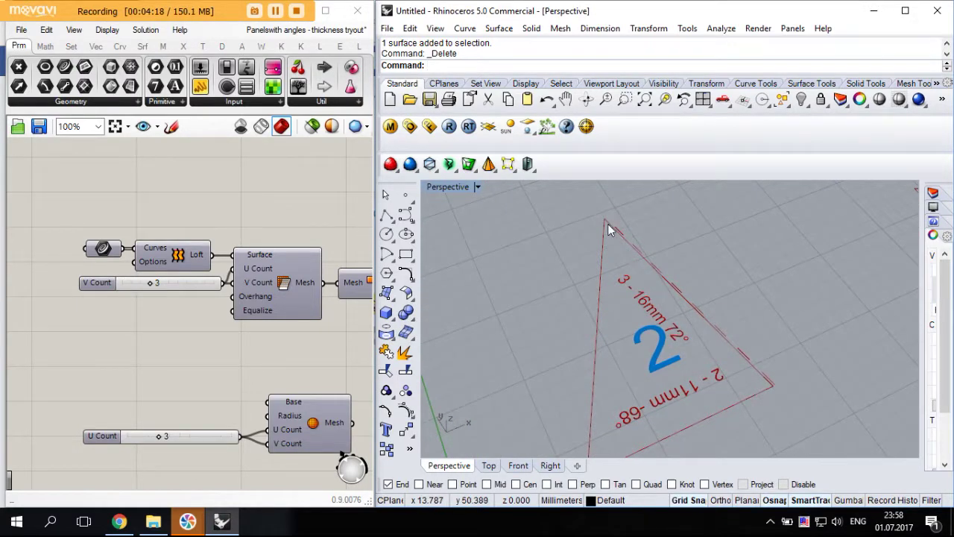
# Examine how panel 2 meets its neighbouring panels in the assembled mesh
pyautogui.scroll(-5, 716, 320)
pyautogui.scroll(-8, 717, 294)
pyautogui.scroll(10, 700, 319)
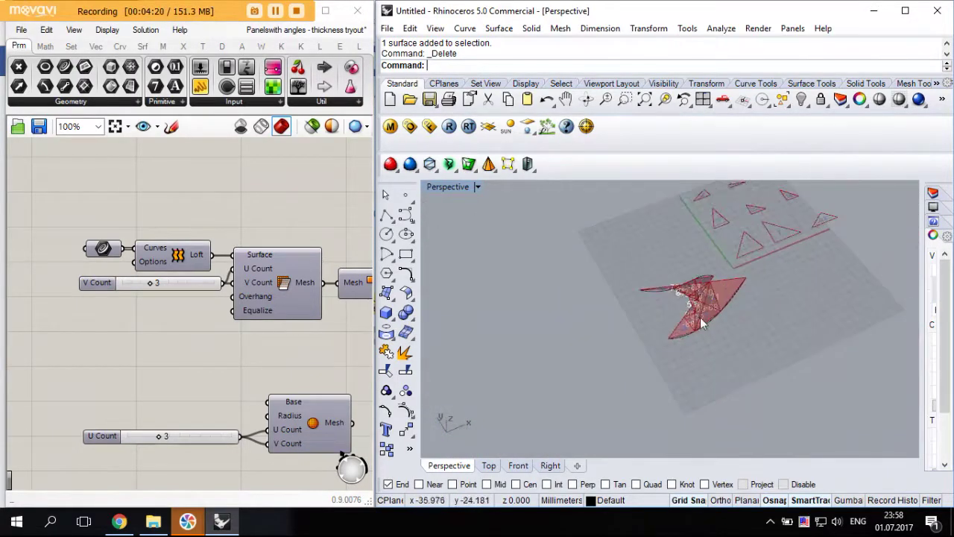
pyautogui.moveTo(712, 332); pyautogui.dragTo(755, 308, button='right')
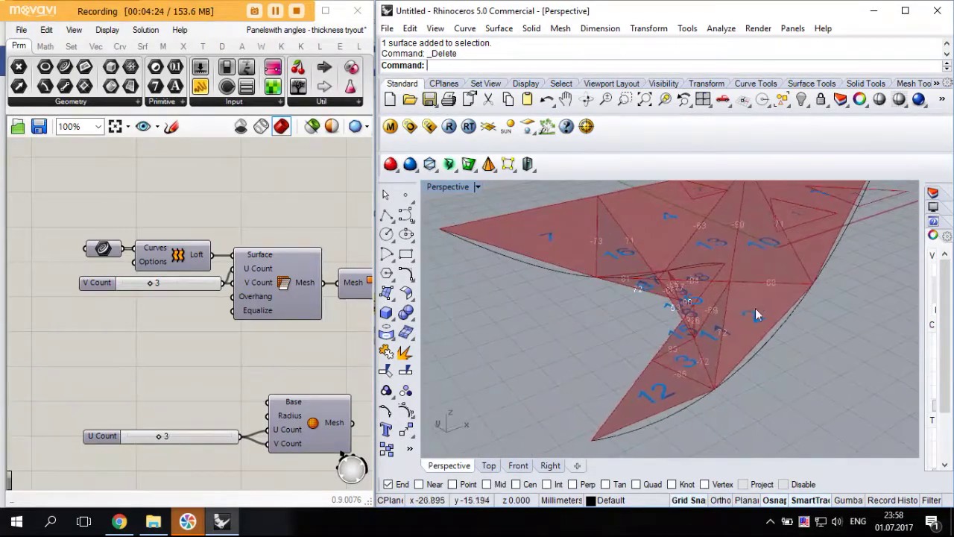
# Review the Angles, Dispatch and Text Formatting groups of the Grasshopper definition, including their Python components
pyautogui.scroll(-5, 146, 333)
pyautogui.scroll(-3, 146, 333)
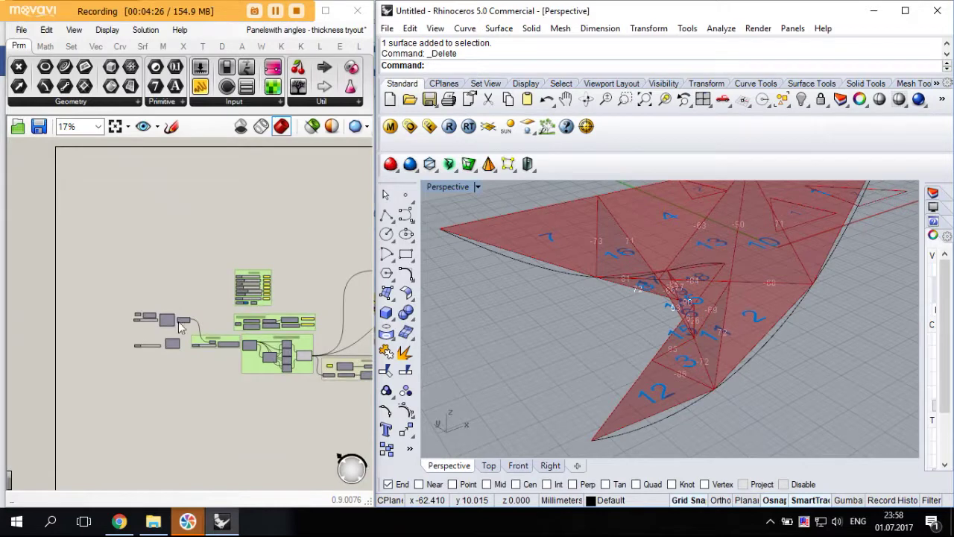
pyautogui.scroll(-3, 287, 306)
pyautogui.scroll(6, 287, 306)
pyautogui.scroll(-3, 276, 303)
pyautogui.scroll(5, 216, 358)
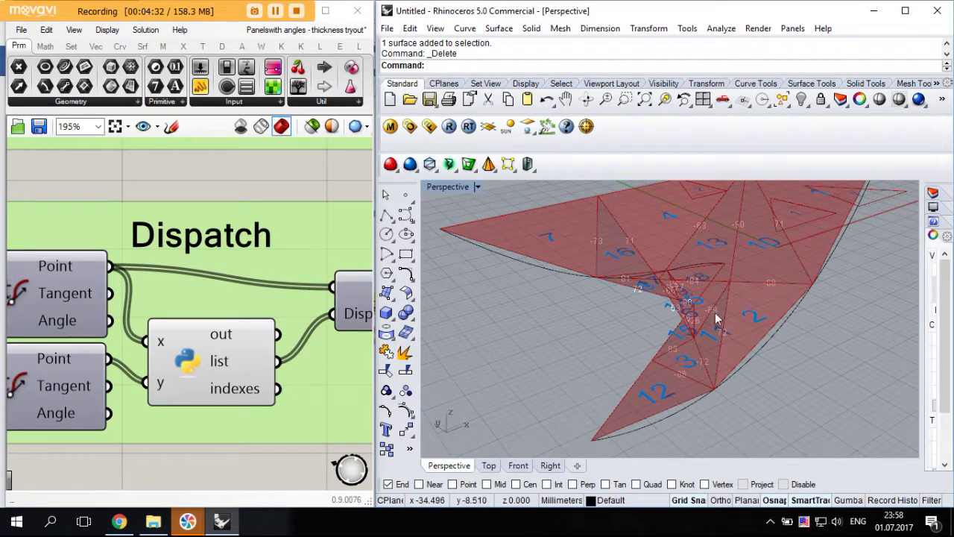
pyautogui.scroll(-9, 165, 312)
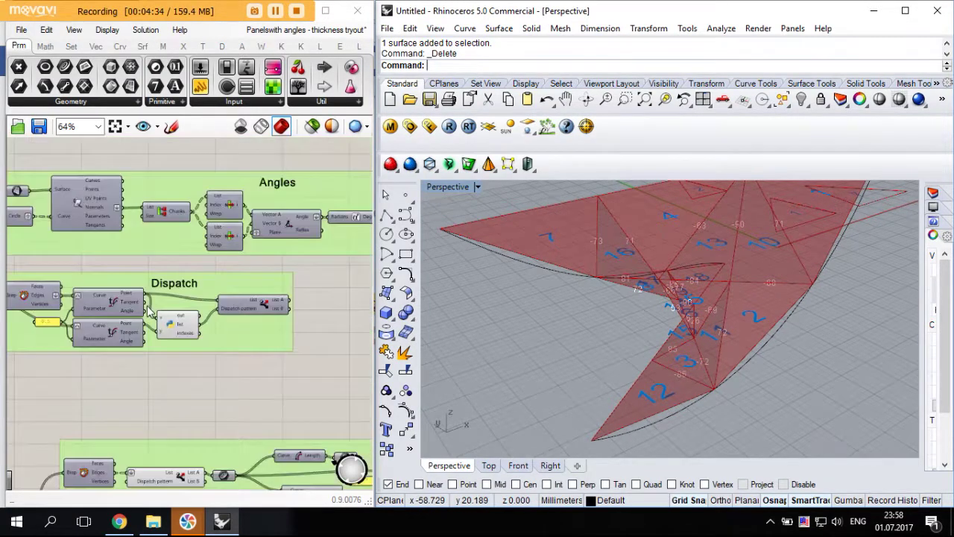
pyautogui.scroll(4, 302, 344)
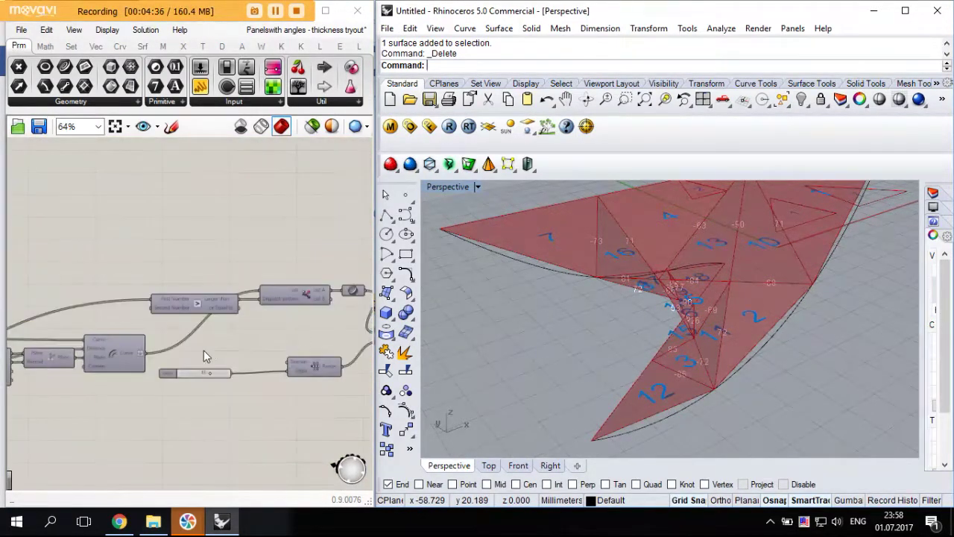
pyautogui.scroll(5, 11, 330)
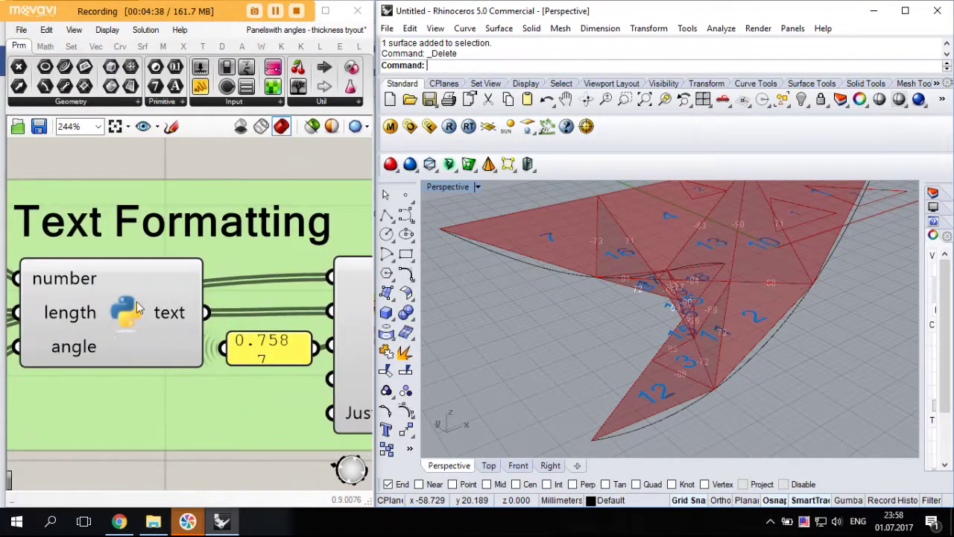
pyautogui.scroll(-1, 141, 307)
pyautogui.scroll(-10, 570, 339)
# Check the formatted edge label on flat panel 1, and view the assembled mesh from a low side angle
pyautogui.scroll(15, 652, 309)
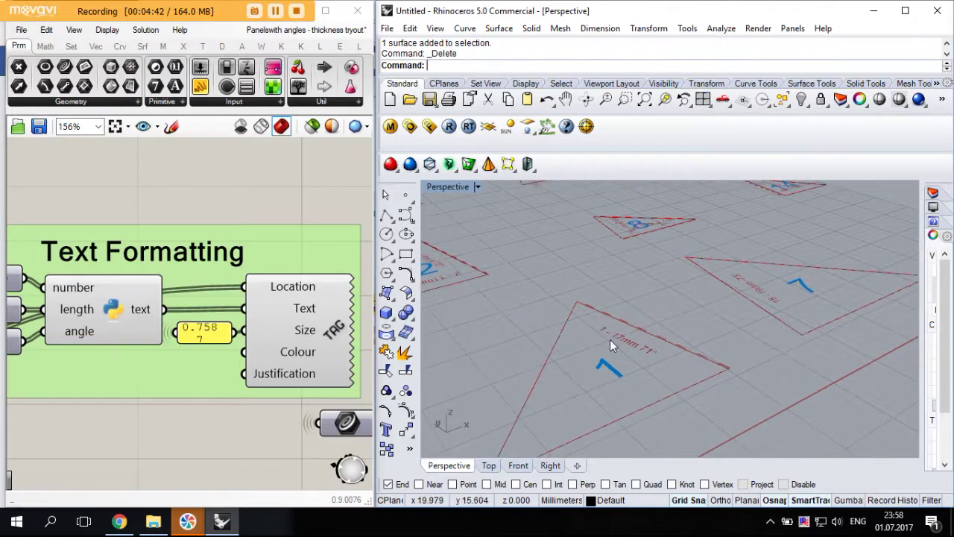
pyautogui.scroll(-6, 678, 308)
pyautogui.scroll(4, 683, 316)
pyautogui.moveTo(666, 373); pyautogui.dragTo(646, 347, button='right')
pyautogui.scroll(-5, 642, 356)
pyautogui.scroll(8, 642, 357)
pyautogui.moveTo(640, 405); pyautogui.dragTo(558, 387, button='right')
# Turn on the control points of the loft curve that runs through the middle of the surface
pyautogui.click(631, 368)
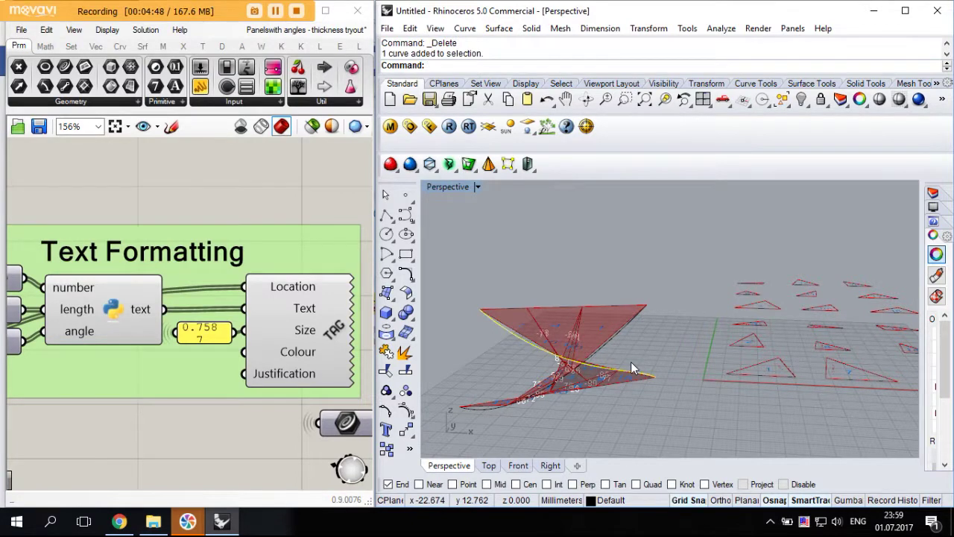
pyautogui.write('po')
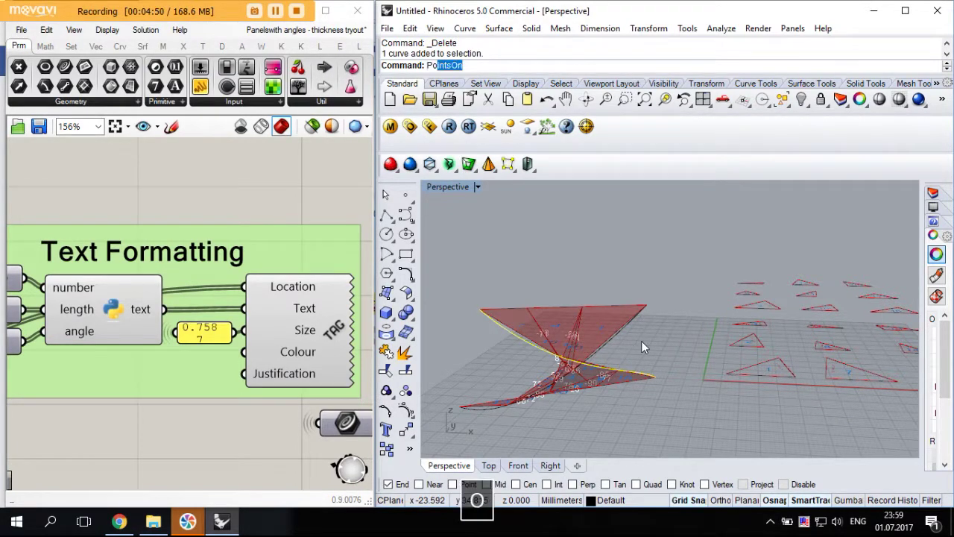
pyautogui.press('space')
# Move the loft curve's end control point nearest the flat panels outward to stretch the surface's tip
pyautogui.click(656, 378)
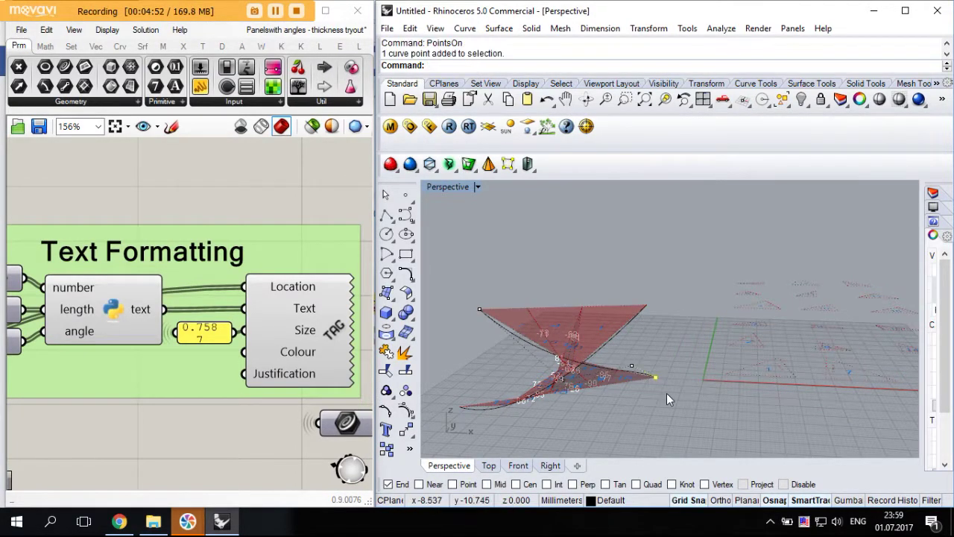
pyautogui.scroll(-5, 583, 340)
pyautogui.scroll(5, 731, 341)
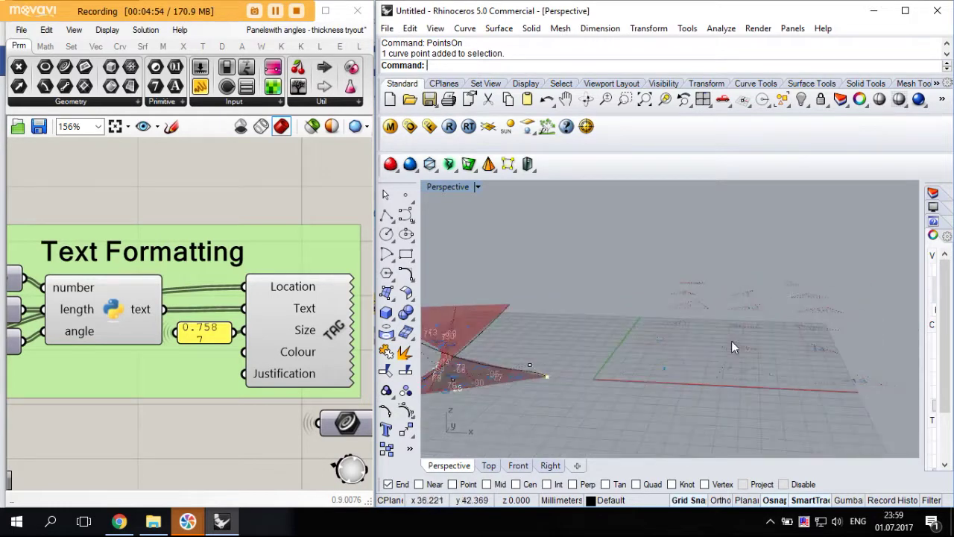
pyautogui.scroll(-4, 701, 356)
pyautogui.scroll(7, 558, 369)
pyautogui.write('m')
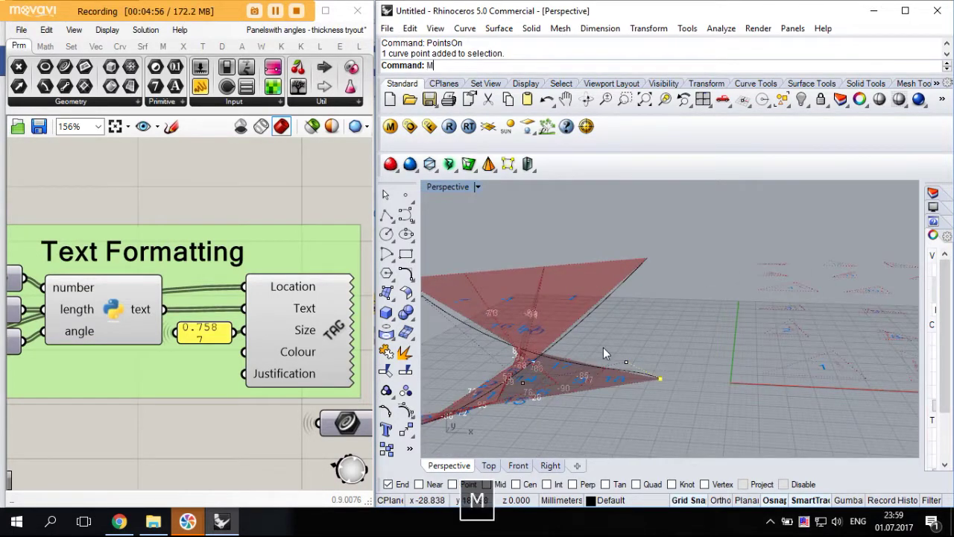
pyautogui.press('space')
pyautogui.click(661, 384)
pyautogui.click(704, 351)
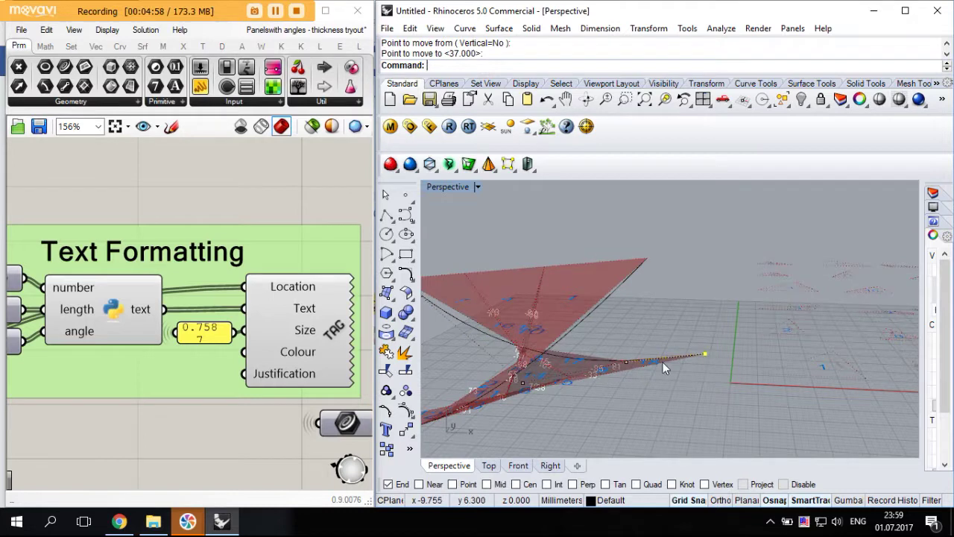
pyautogui.moveTo(705, 351); pyautogui.dragTo(634, 342, button='right')
# Connect the Mesh output of the sphere mesh component to the Start Mesh input in place of the lofted mesh
pyautogui.scroll(-12, 268, 369)
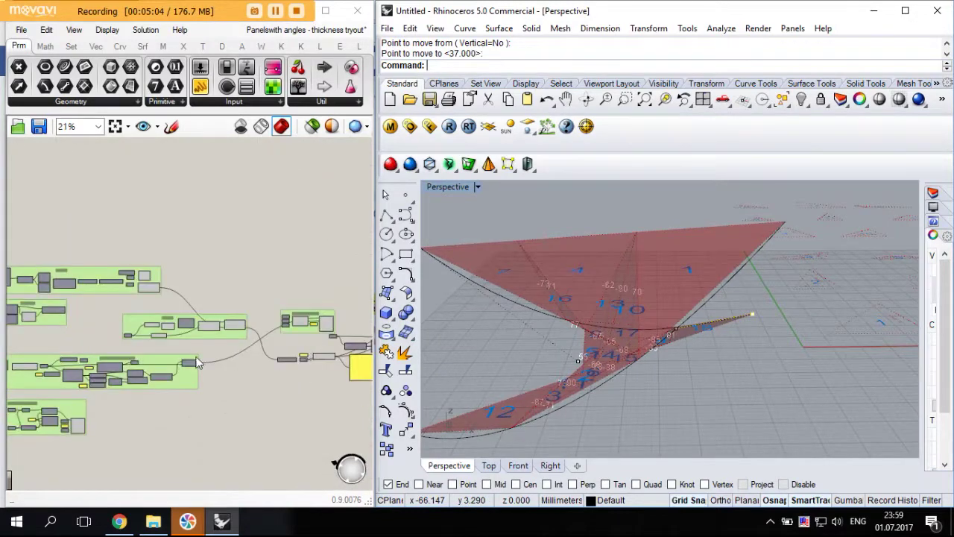
pyautogui.scroll(10, 101, 385)
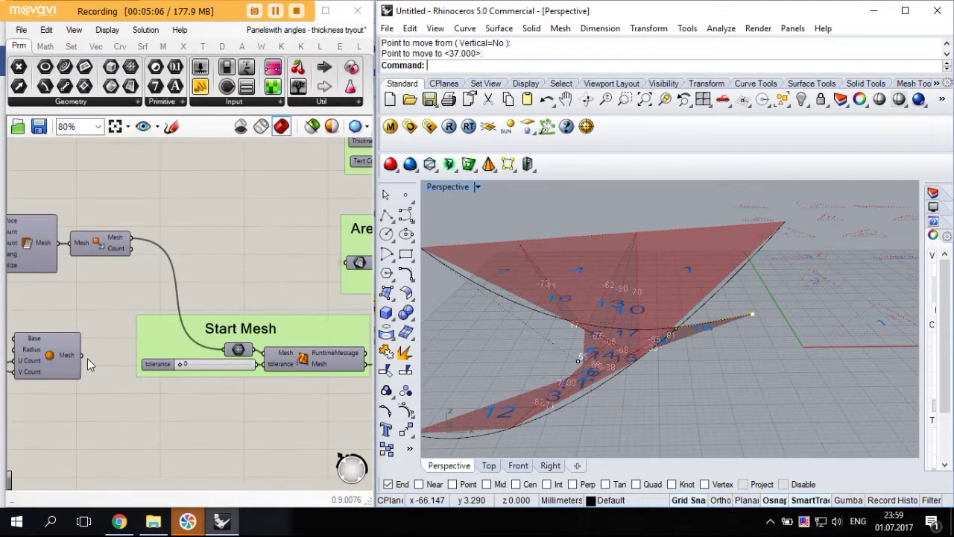
pyautogui.moveTo(83, 355); pyautogui.dragTo(237, 349)
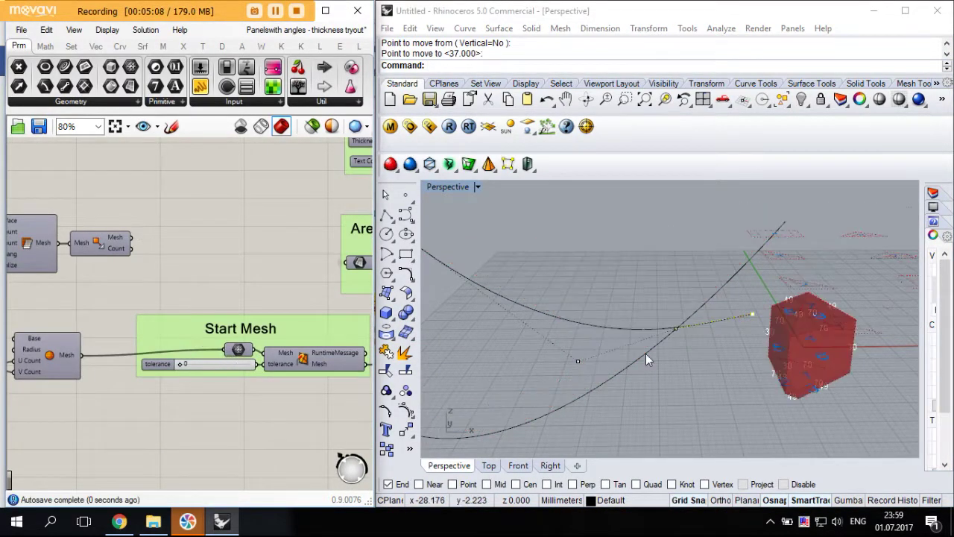
# Examine the numbered faces of the closed mesh and the edge labels on its flat quad panel 5
pyautogui.scroll(-4, 693, 356)
pyautogui.scroll(8, 693, 351)
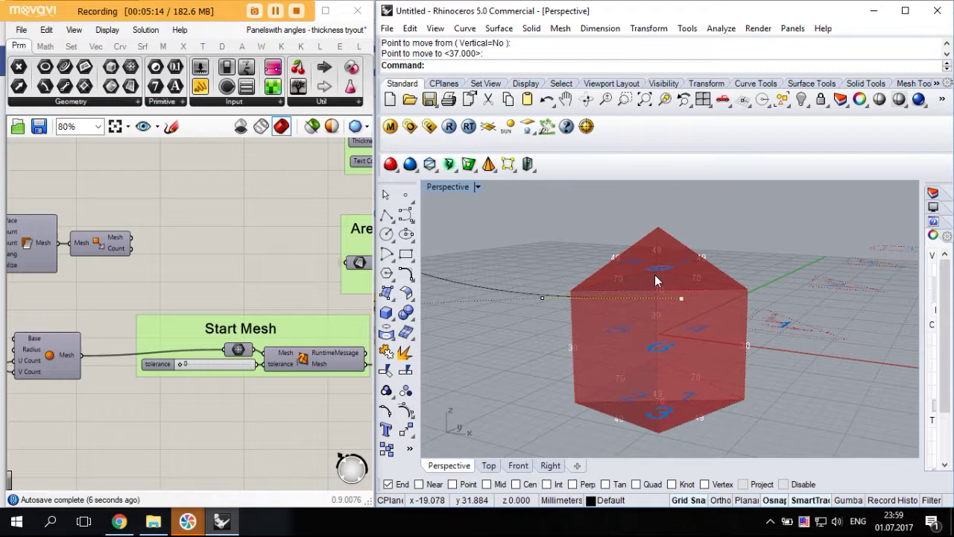
pyautogui.scroll(-12, 585, 323)
pyautogui.moveTo(632, 306); pyautogui.dragTo(684, 349, button='right')
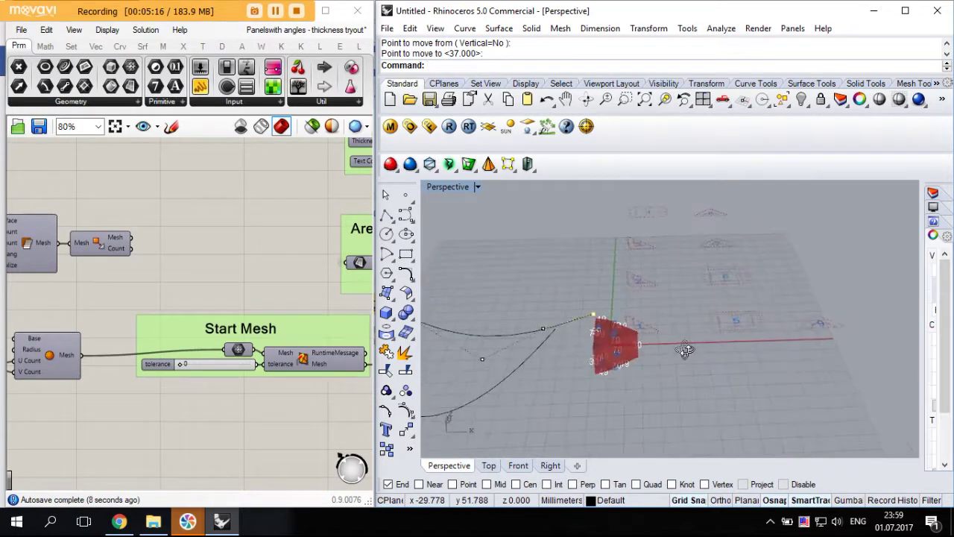
pyautogui.scroll(6, 776, 324)
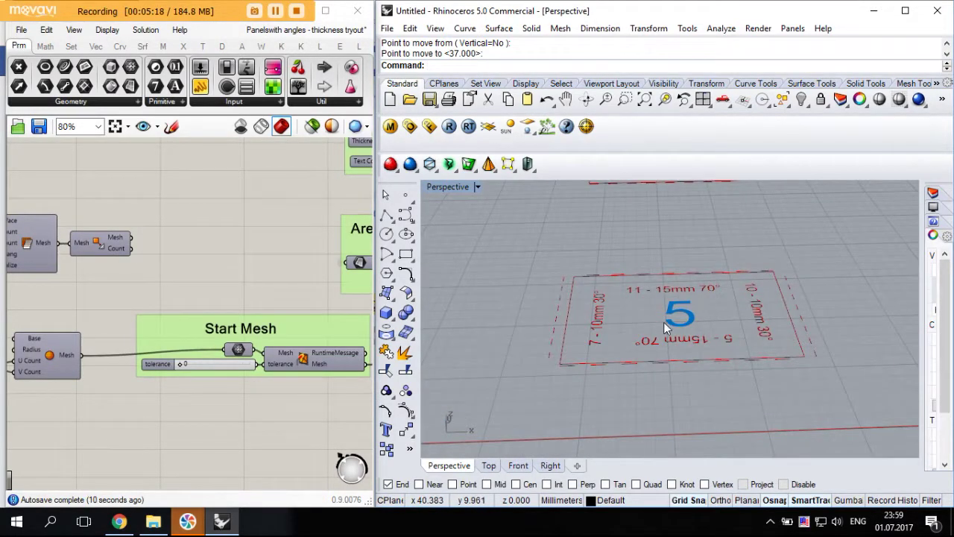
pyautogui.scroll(1, 663, 322)
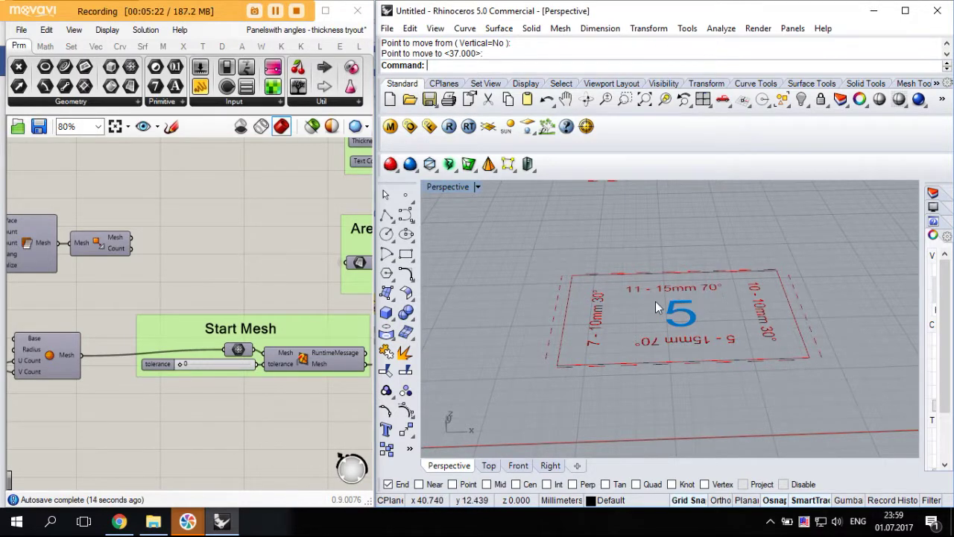
# Inspect the closed mesh and its face numbers from several angles alongside its flat panel layout
pyautogui.scroll(-7, 709, 335)
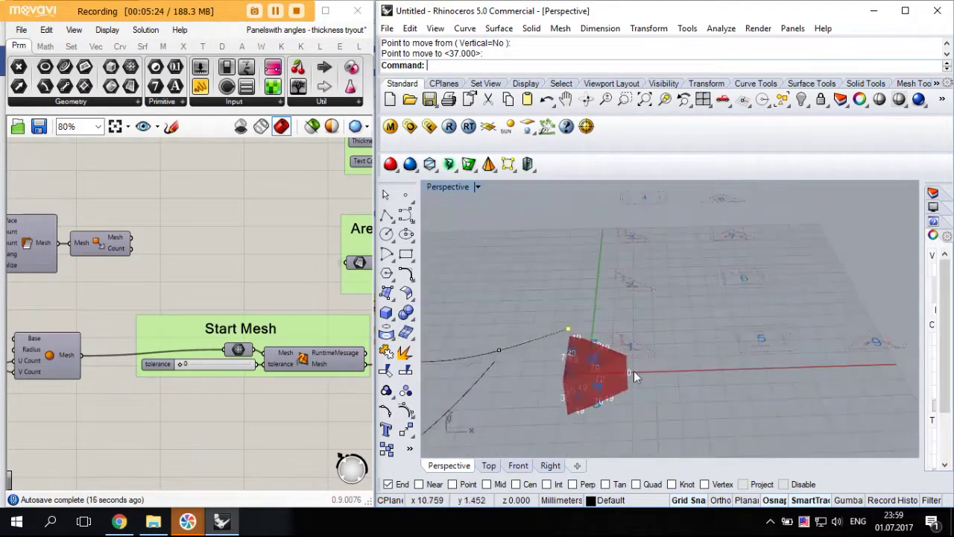
pyautogui.scroll(4, 632, 391)
pyautogui.moveTo(630, 396); pyautogui.dragTo(647, 366, button='right')
pyautogui.scroll(-8, 594, 380)
pyautogui.scroll(8, 558, 400)
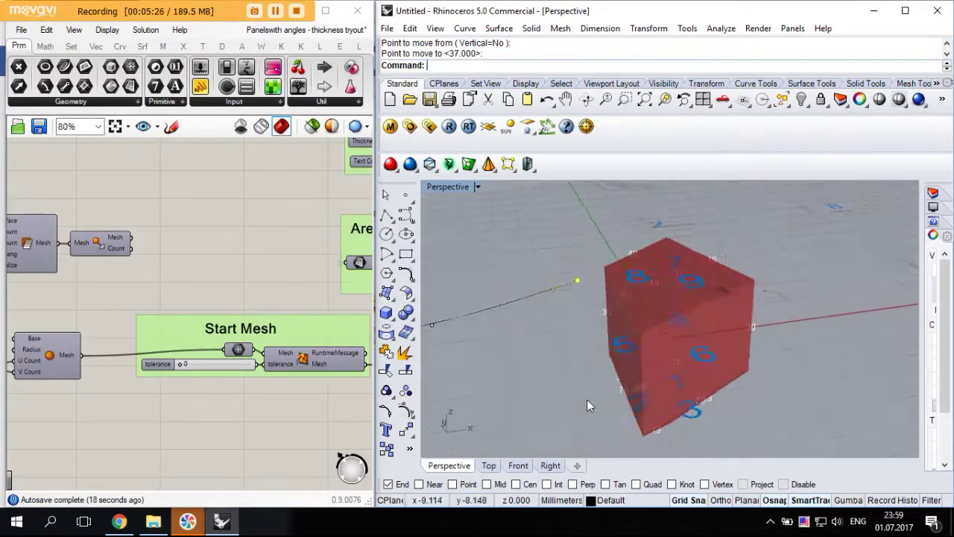
pyautogui.scroll(-15, 641, 334)
pyautogui.scroll(9, 678, 317)
pyautogui.moveTo(687, 338)
pyautogui.mouseDown(button='right')
pyautogui.moveTo(660, 326)
pyautogui.moveTo(683, 331)
pyautogui.mouseUp(button='right')
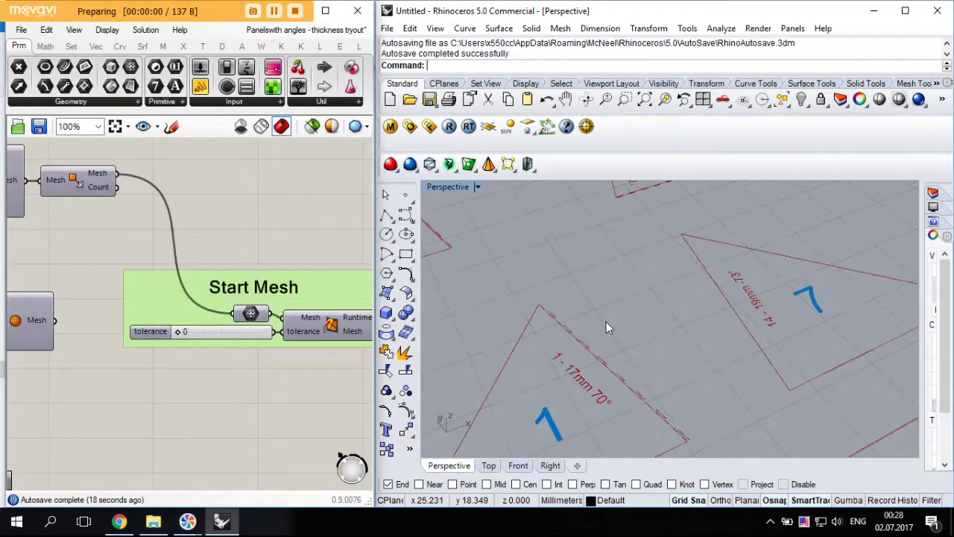
# Compare the dashed offset line along flat panel 1's labelled edge with the negative-angle edge of flat panel 7
pyautogui.moveTo(606, 321); pyautogui.dragTo(719, 316, button='right')
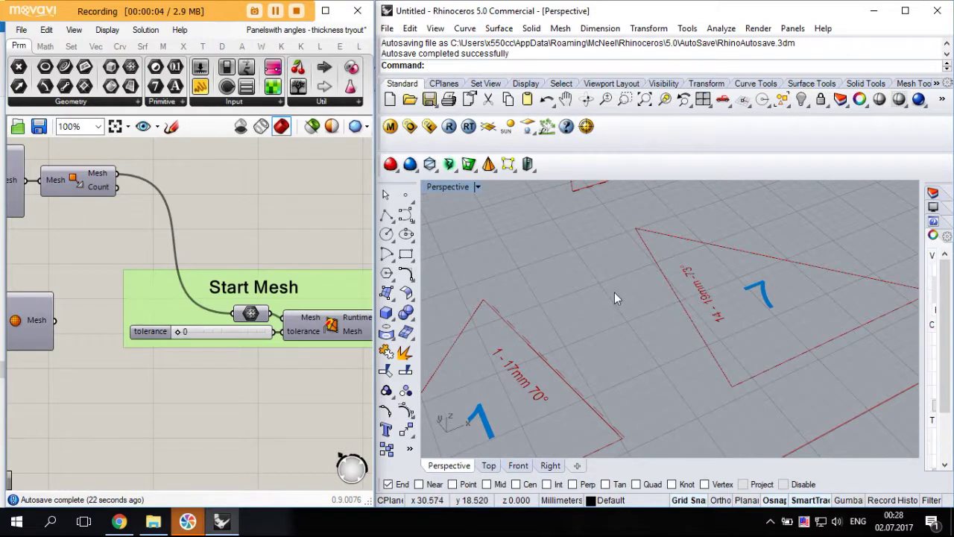
pyautogui.moveTo(542, 329); pyautogui.dragTo(484, 286, button='right')
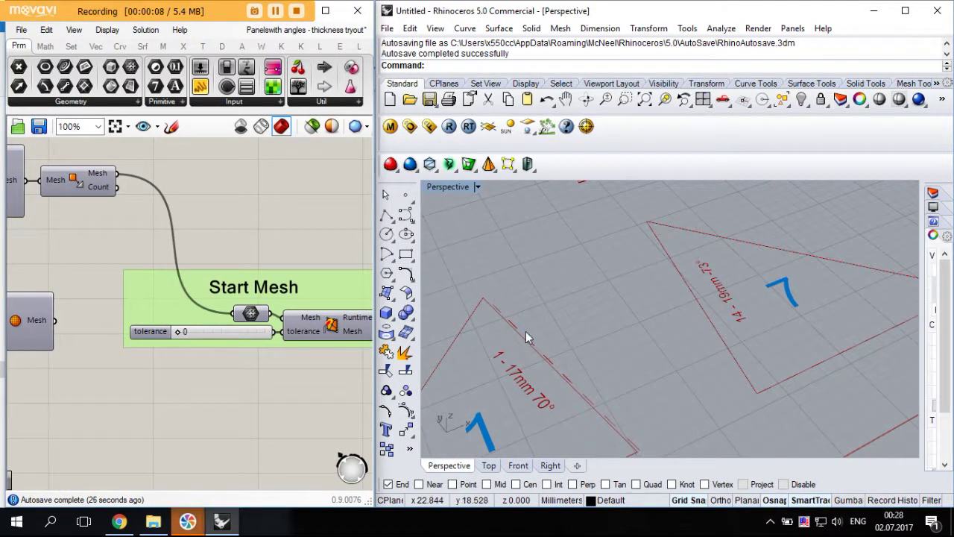
pyautogui.scroll(1, 536, 405)
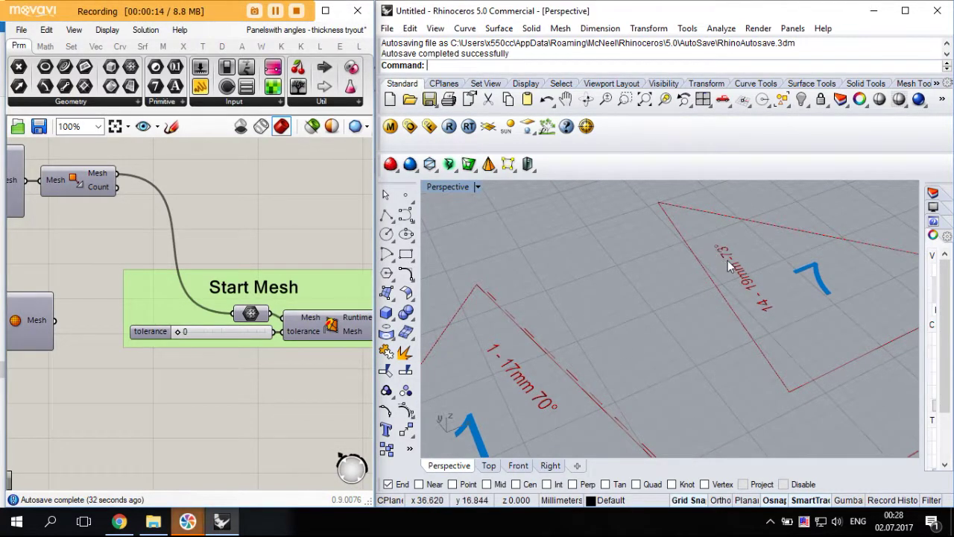
pyautogui.moveTo(723, 245); pyautogui.dragTo(541, 225, button='right')
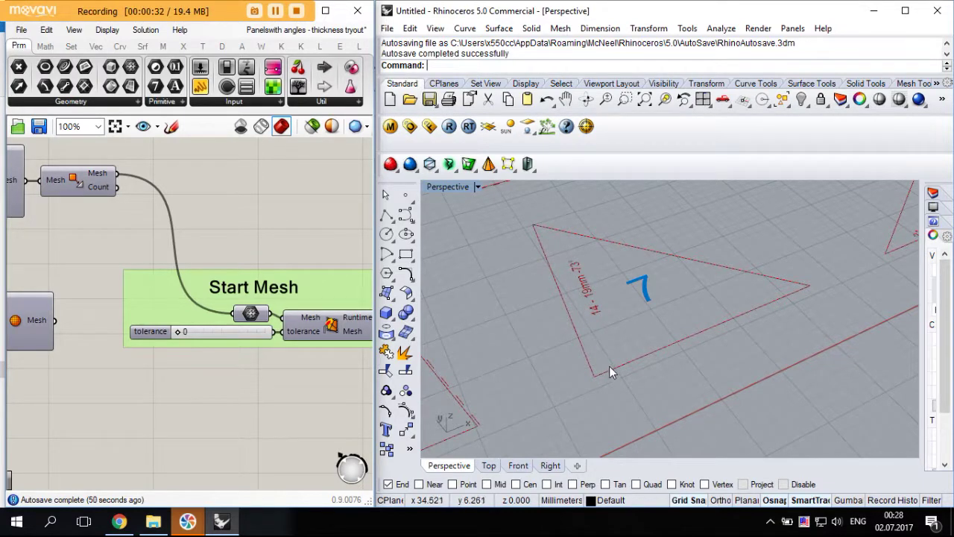
pyautogui.scroll(-3, 609, 358)
pyautogui.scroll(-4, 609, 345)
pyautogui.scroll(11, 508, 358)
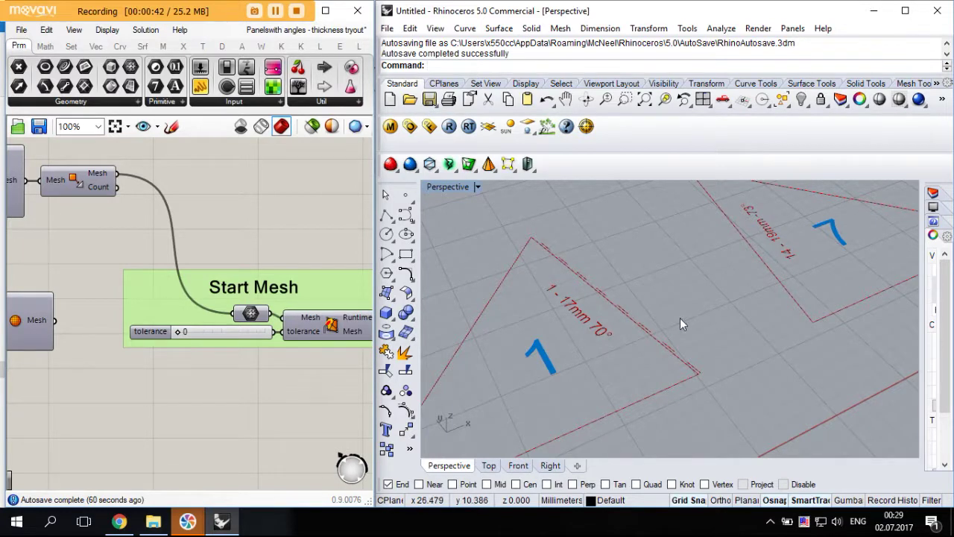
pyautogui.scroll(-2, 596, 393)
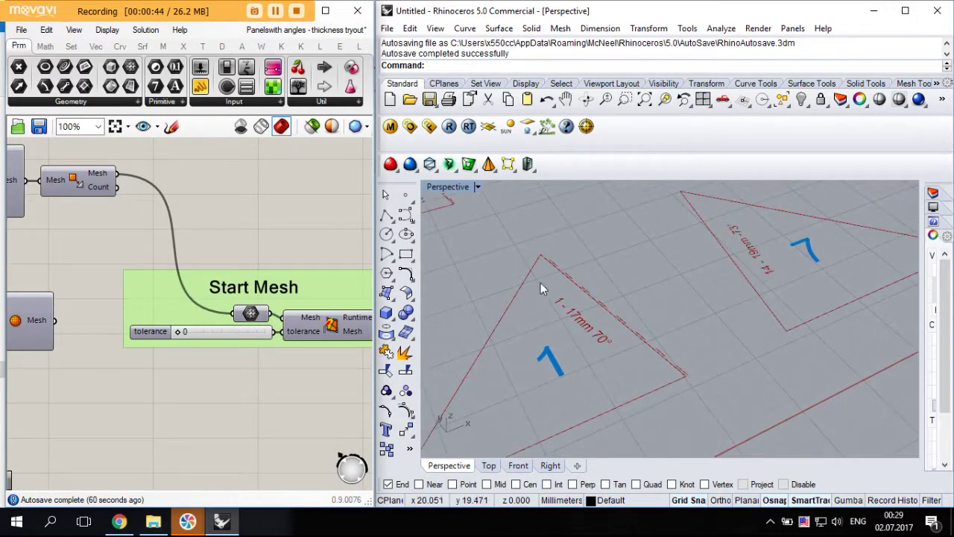
# Set the panel Thickness to 2.52 and check the dashed offset lines on the flat panels
pyautogui.scroll(-5, 298, 262)
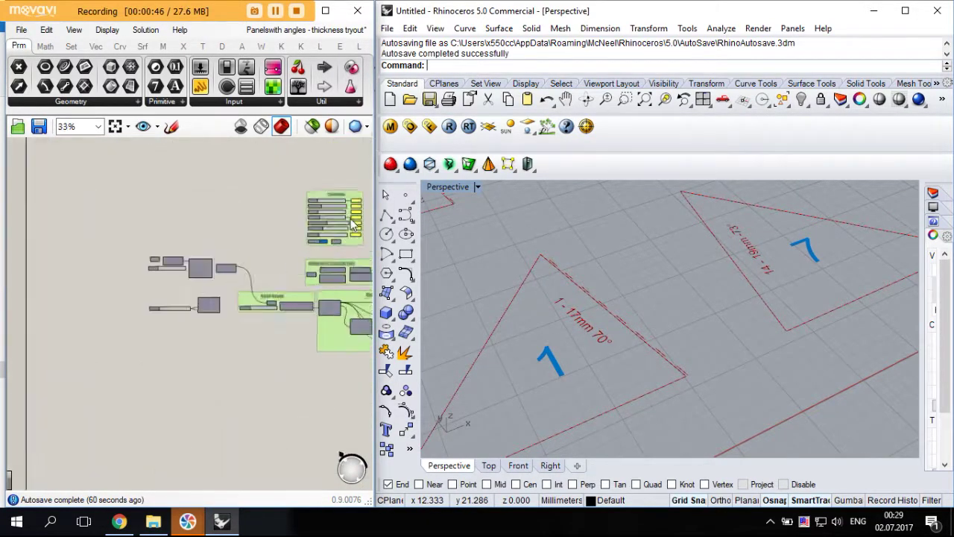
pyautogui.scroll(7, 326, 246)
pyautogui.scroll(2, 302, 257)
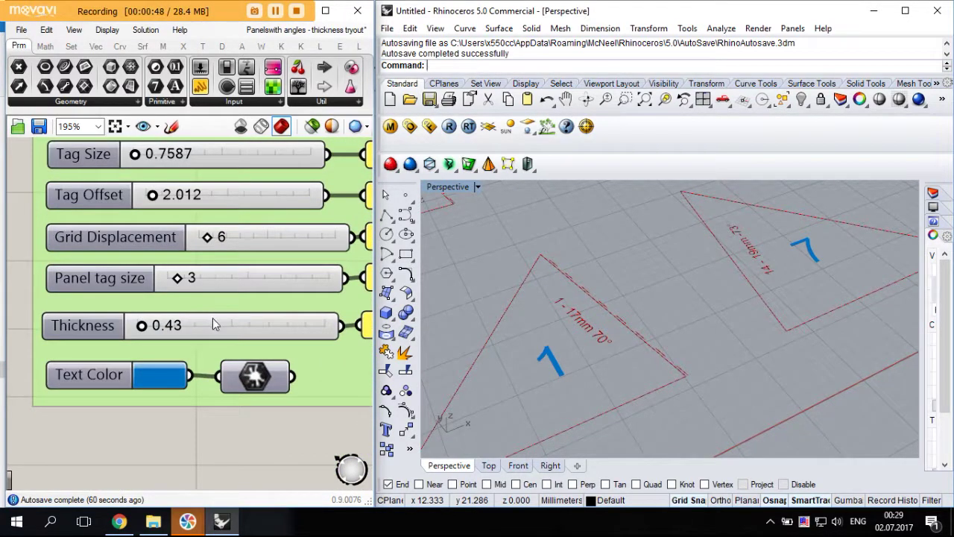
pyautogui.moveTo(142, 326); pyautogui.dragTo(161, 326)
pyautogui.scroll(-10, 628, 345)
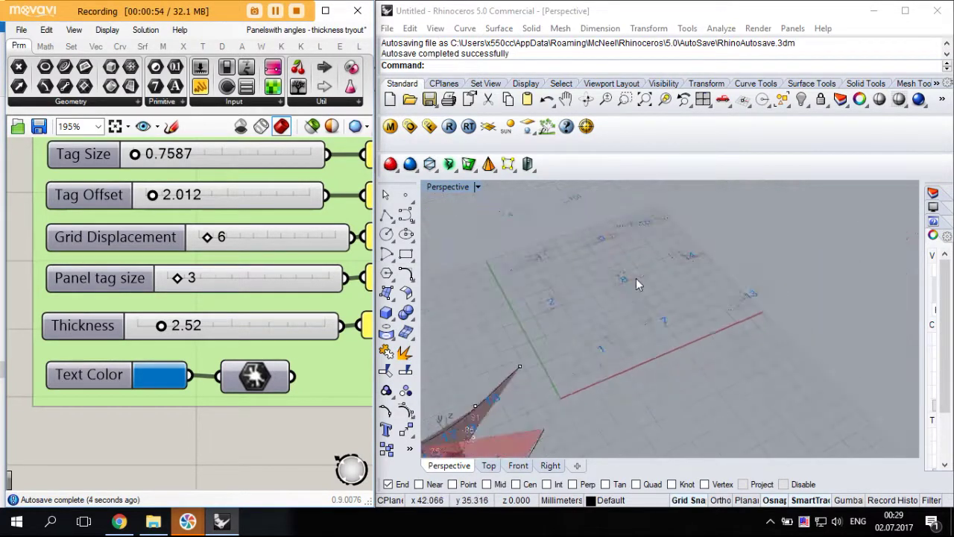
pyautogui.scroll(8, 635, 283)
pyautogui.scroll(1, 633, 287)
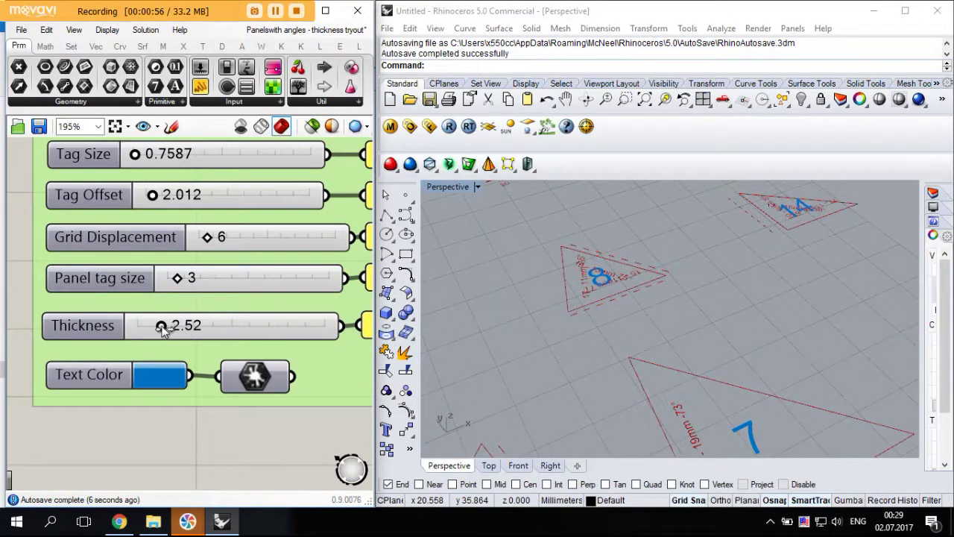
# Set the panel Thickness to 1.70 and check the dashed offset on flat panel 1
pyautogui.moveTo(164, 326)
pyautogui.mouseDown()
pyautogui.moveTo(176, 328)
pyautogui.moveTo(155, 328)
pyautogui.mouseUp()
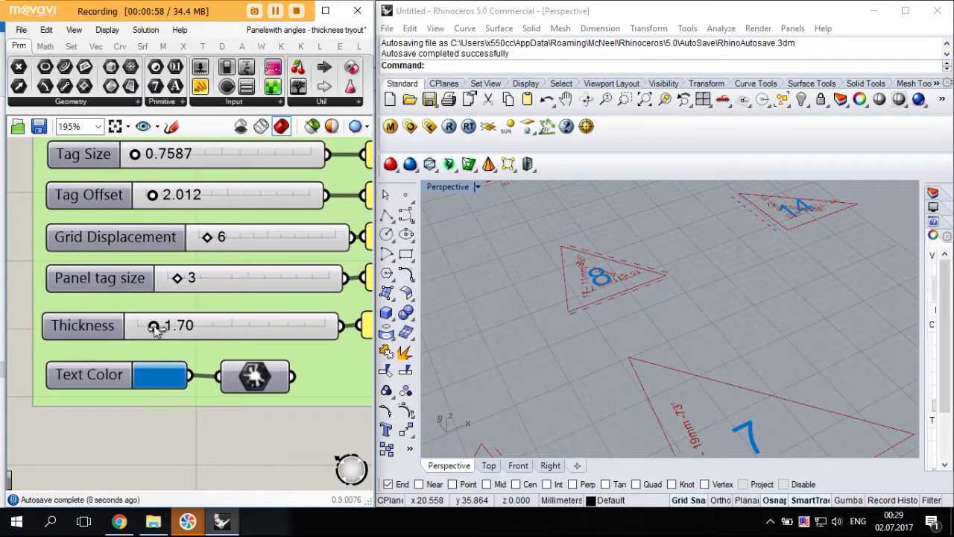
pyautogui.scroll(-10, 588, 271)
pyautogui.scroll(12, 501, 377)
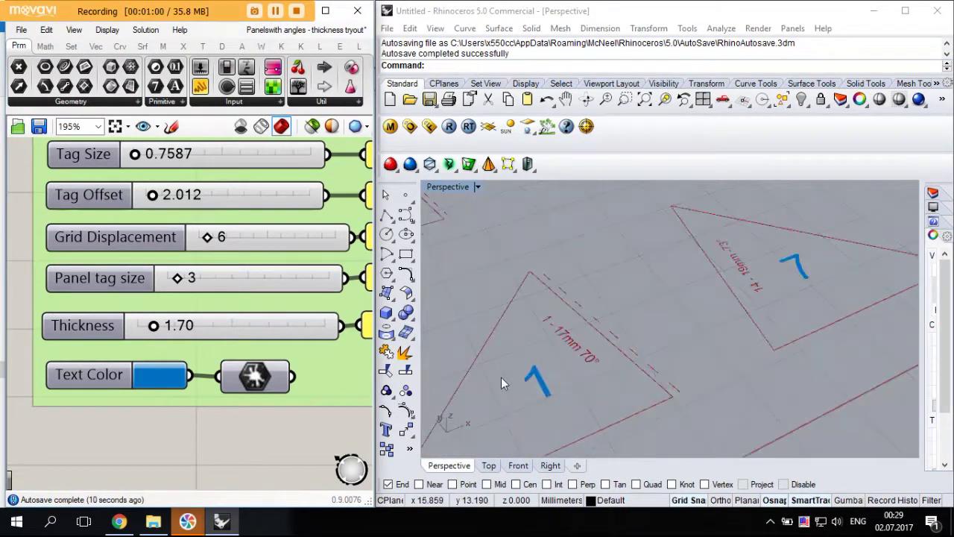